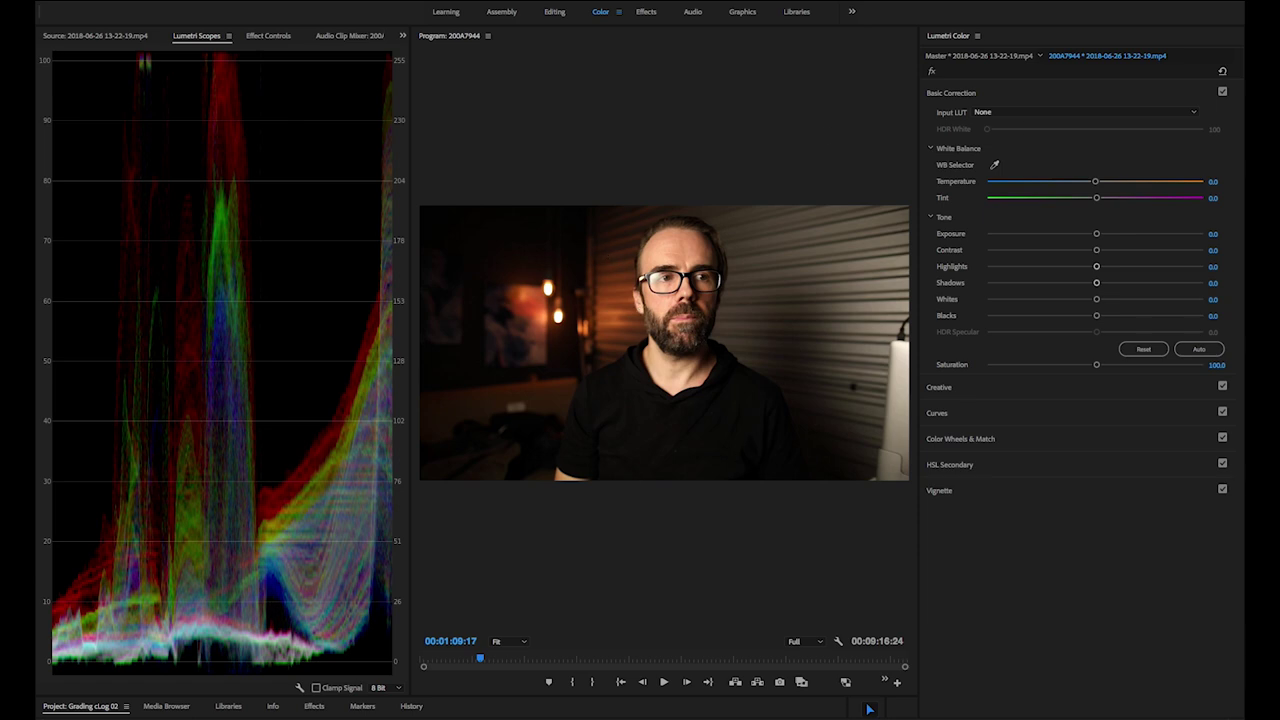
- Compare the flat opening shot with the reference shot at 00:01:09:17 in an enlarged program monitor, and restore the Lumetri Color panel's width
key(Home)
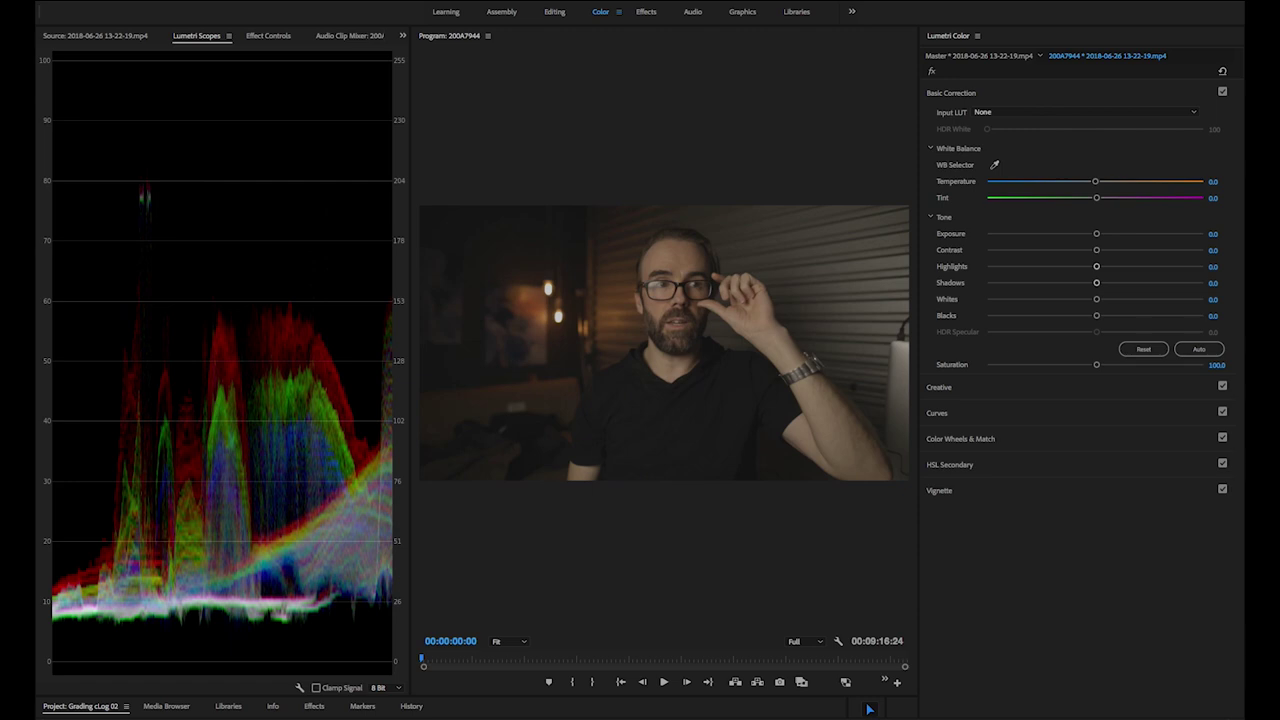
drag(922, 182, 1229, 152)
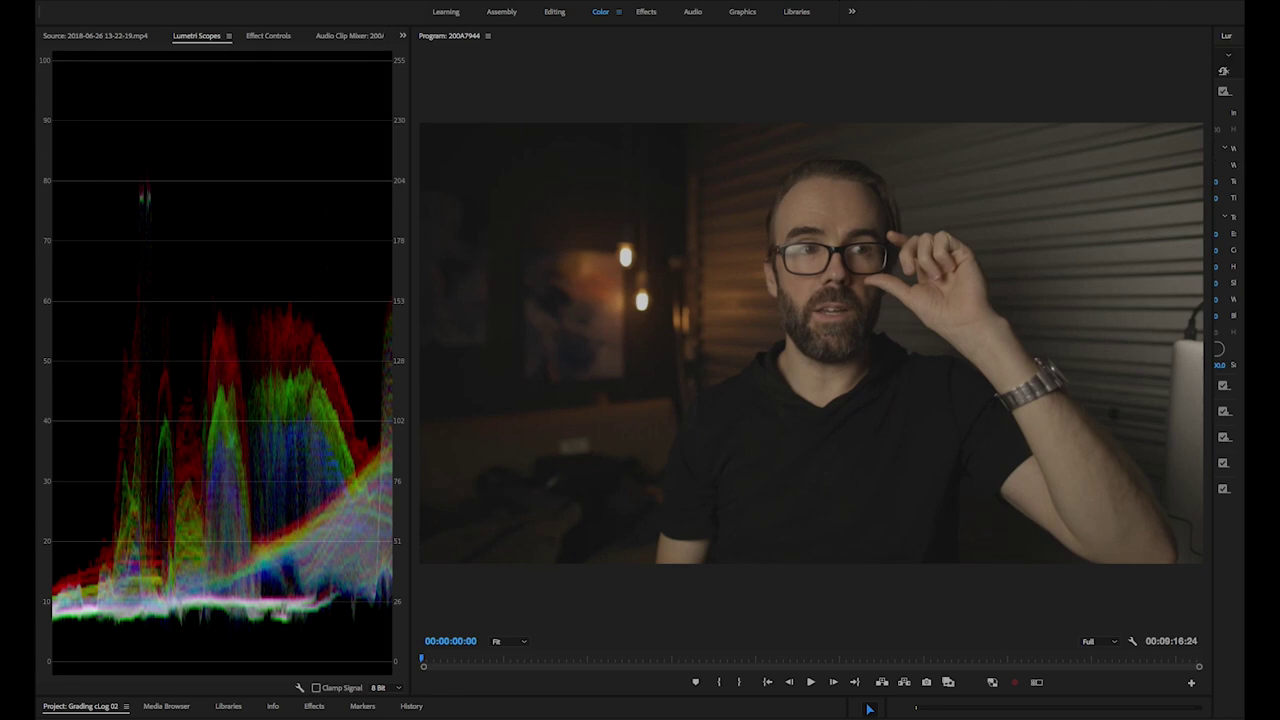
click(869, 709)
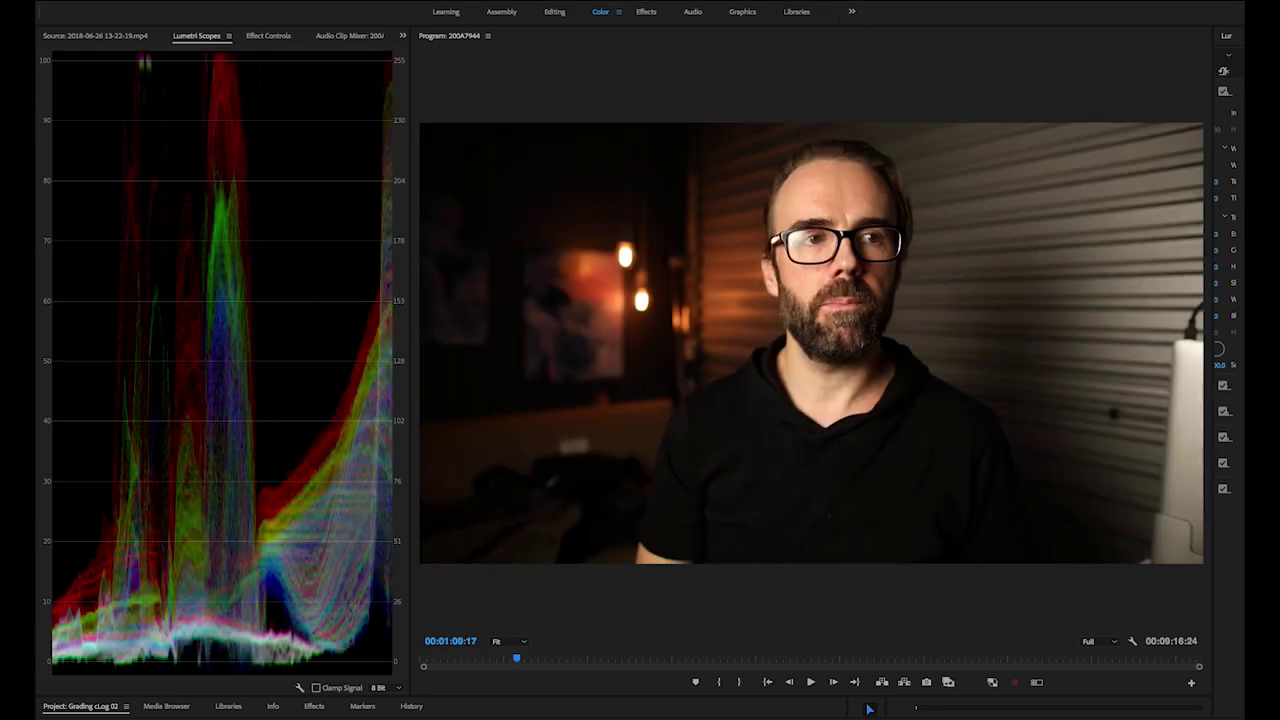
key(Home)
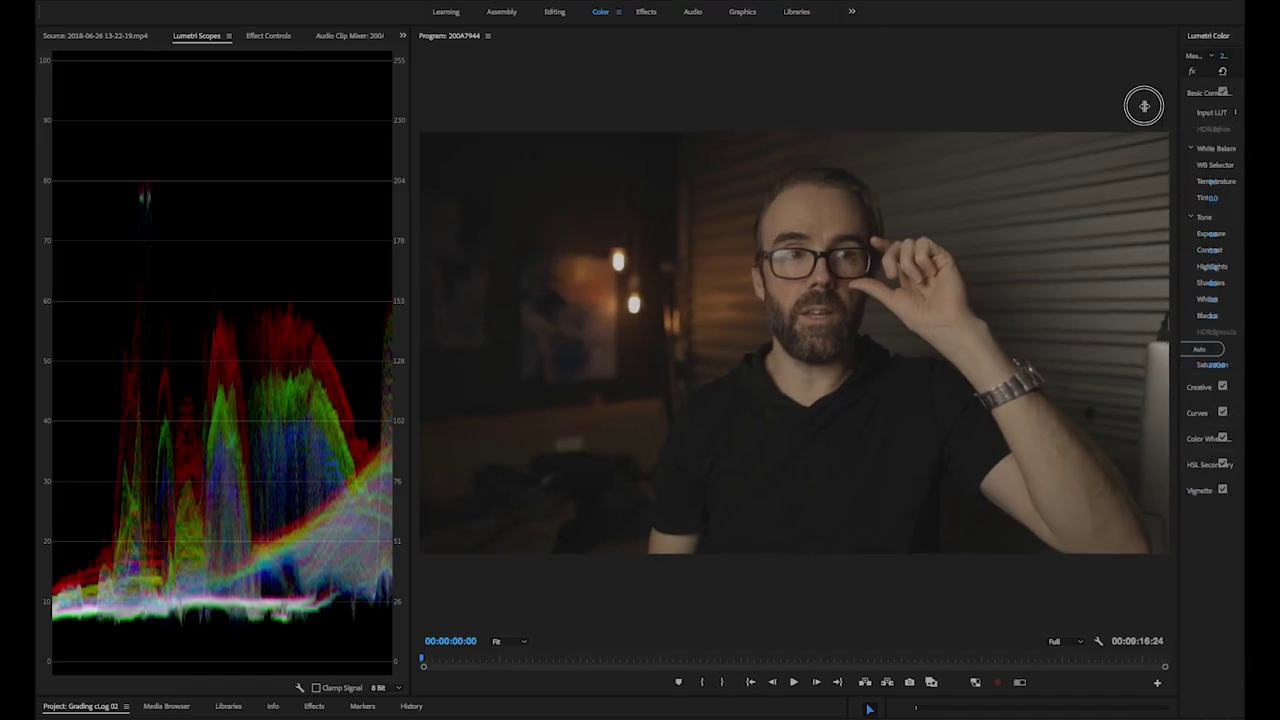
drag(1144, 106, 900, 97)
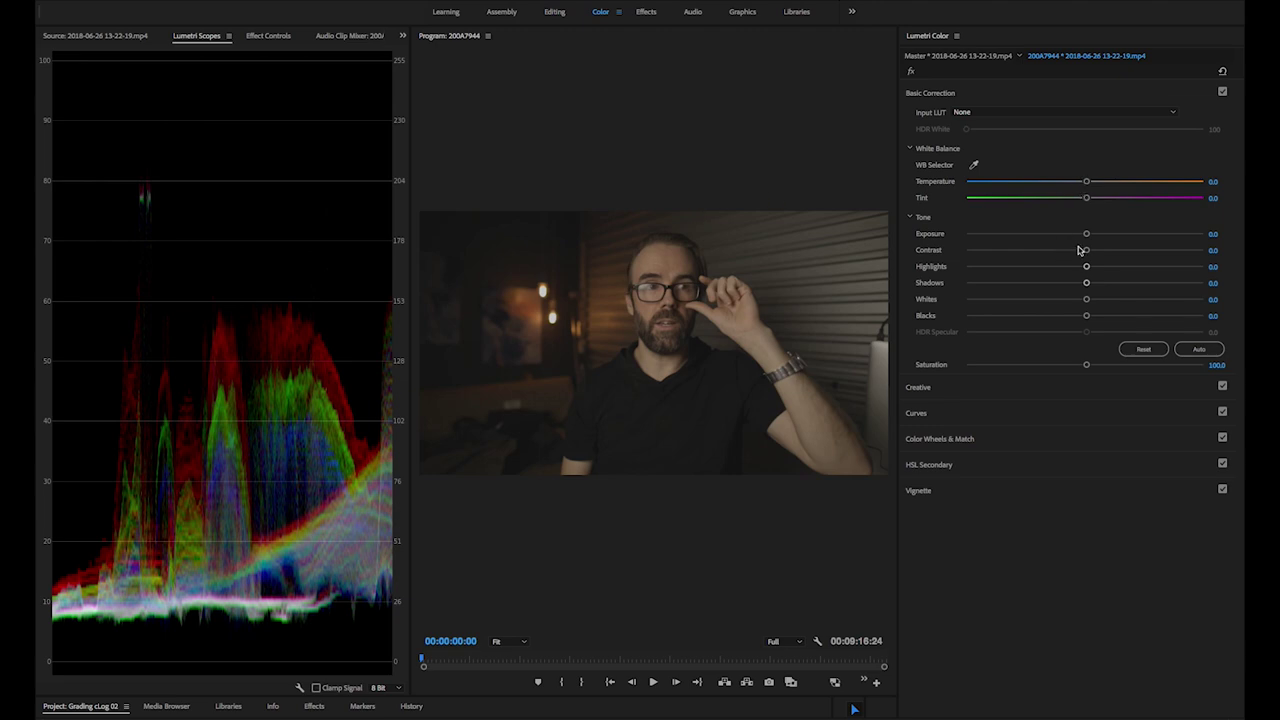
- Set the opening clip's exposure to 1.1, highlights to 100 and shadows to -42.7 in Basic Correction
drag(1086, 234, 1110, 234)
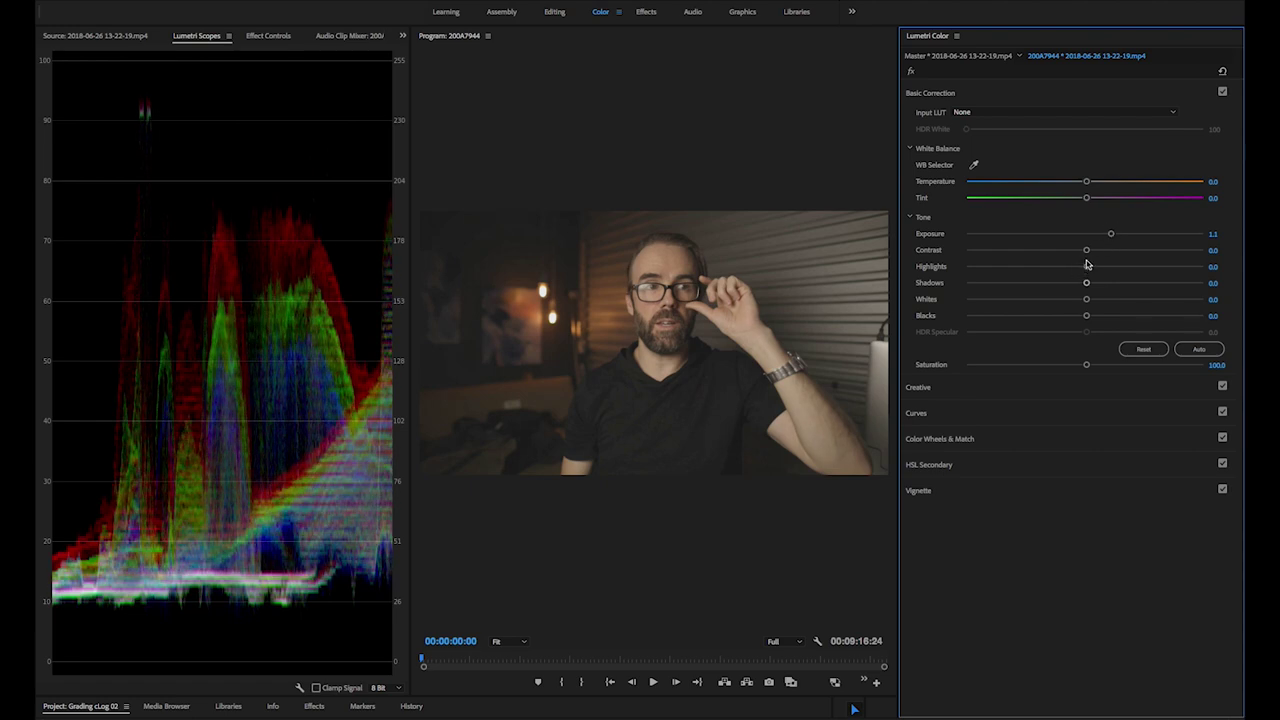
drag(1086, 266, 1216, 264)
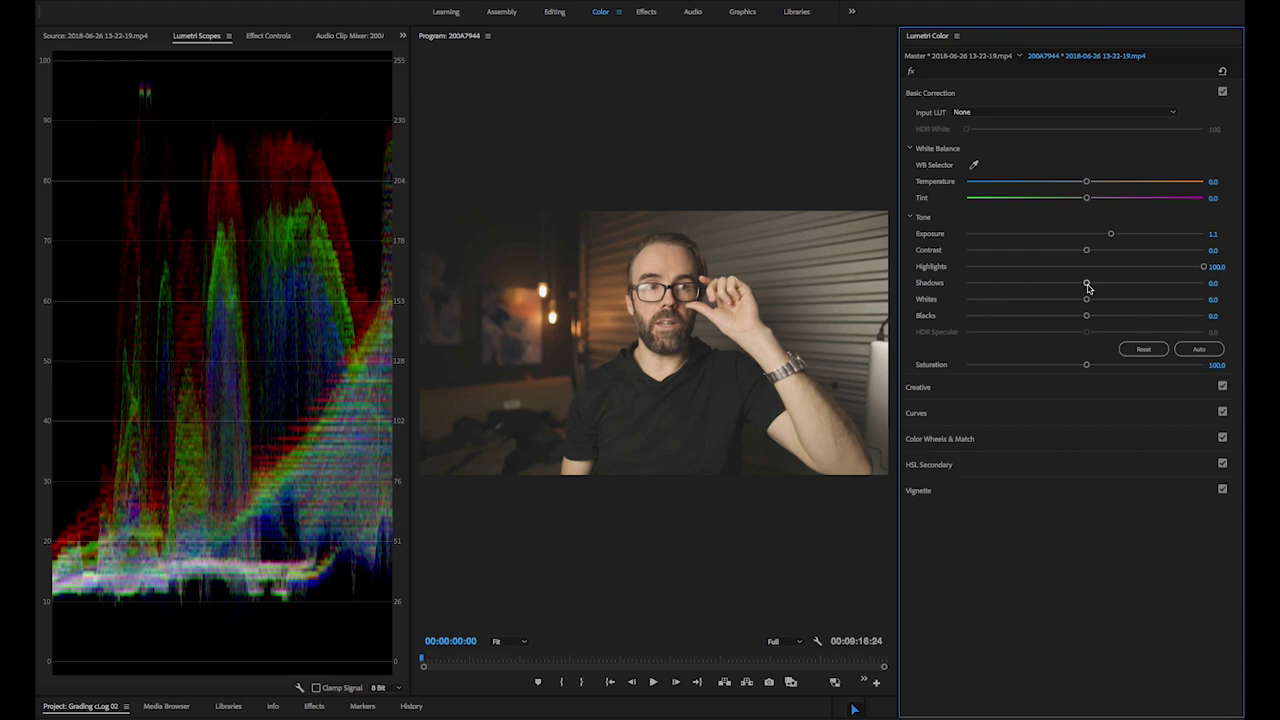
drag(1087, 284, 1033, 290)
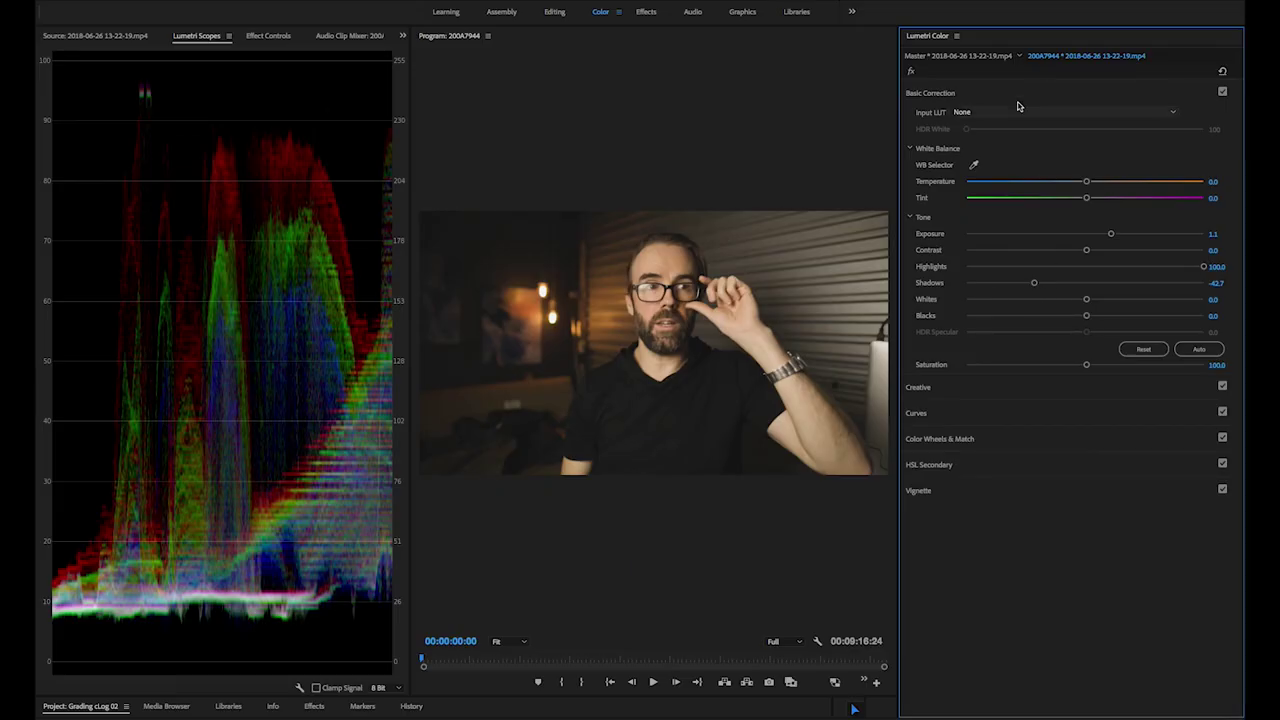
- Bypass and re-enable the Lumetri effect repeatedly to compare the opening shot before and after the tone correction
click(910, 74)
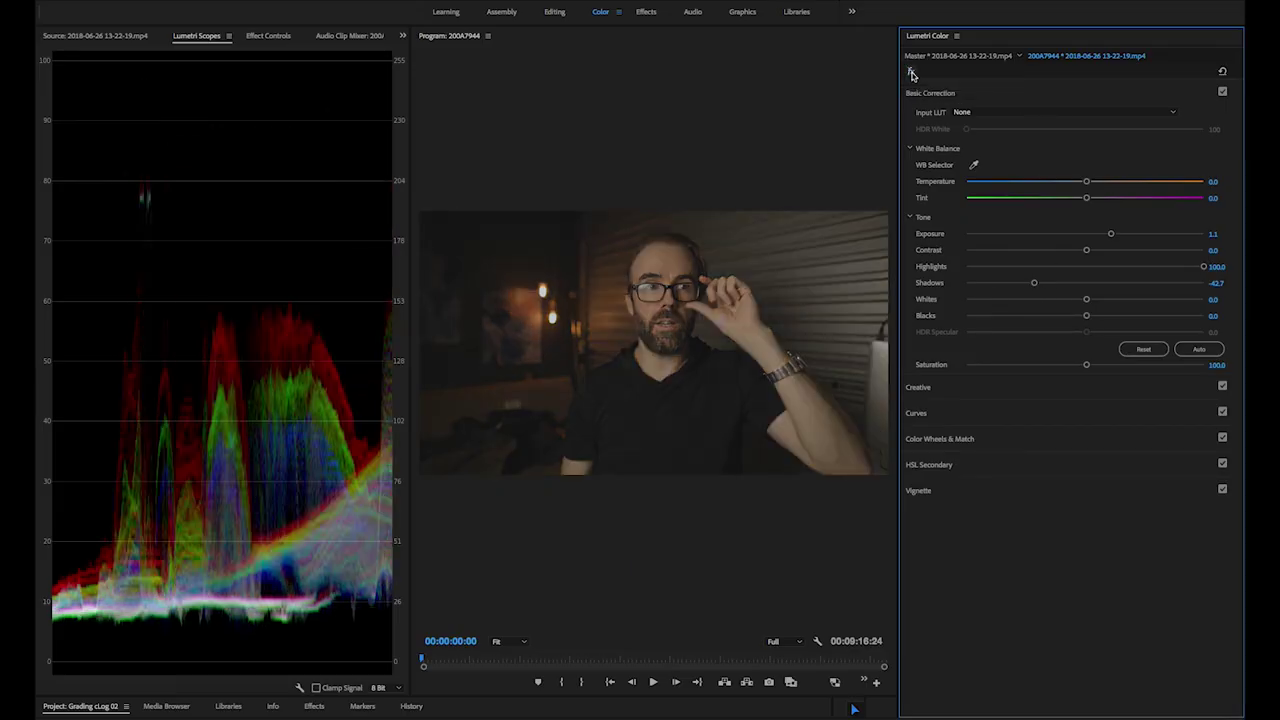
click(911, 74)
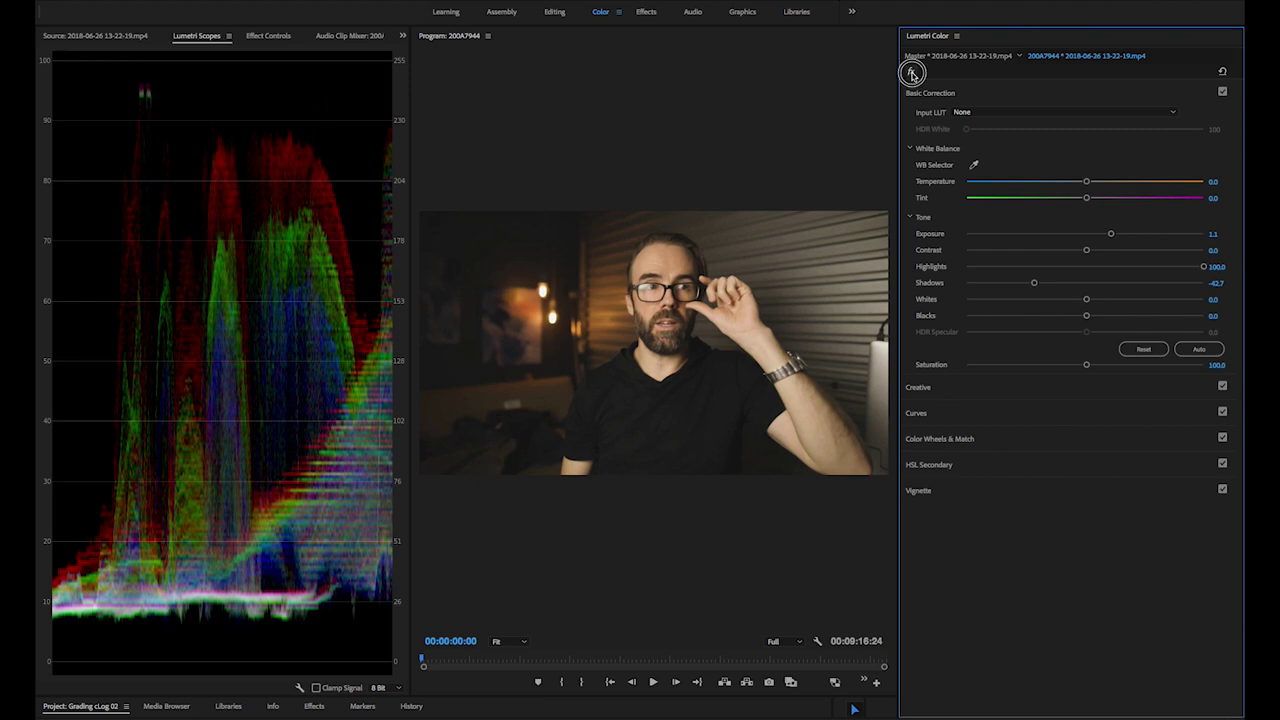
click(911, 74)
click(911, 74)
click(911, 74)
click(911, 74)
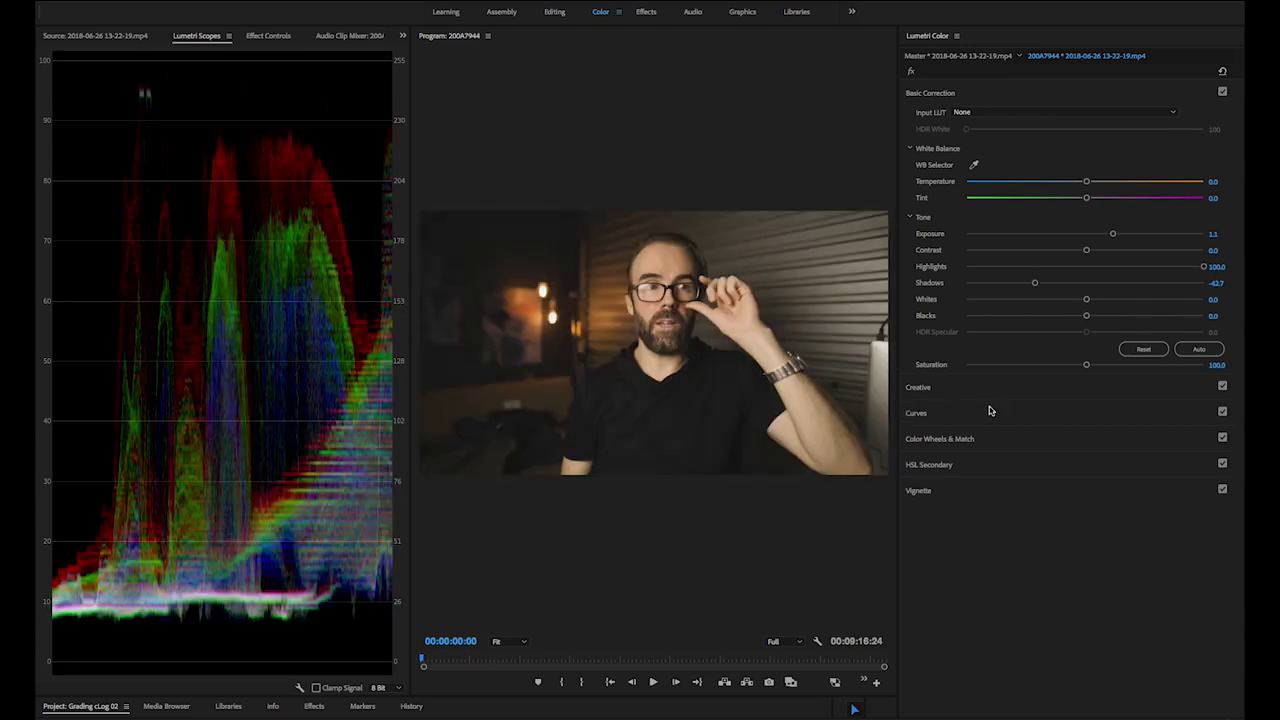
- Set the clip's saturation to 121.5, blacks to -15.1, temperature to -23.6 and tint to 22.5
drag(1086, 364, 1110, 366)
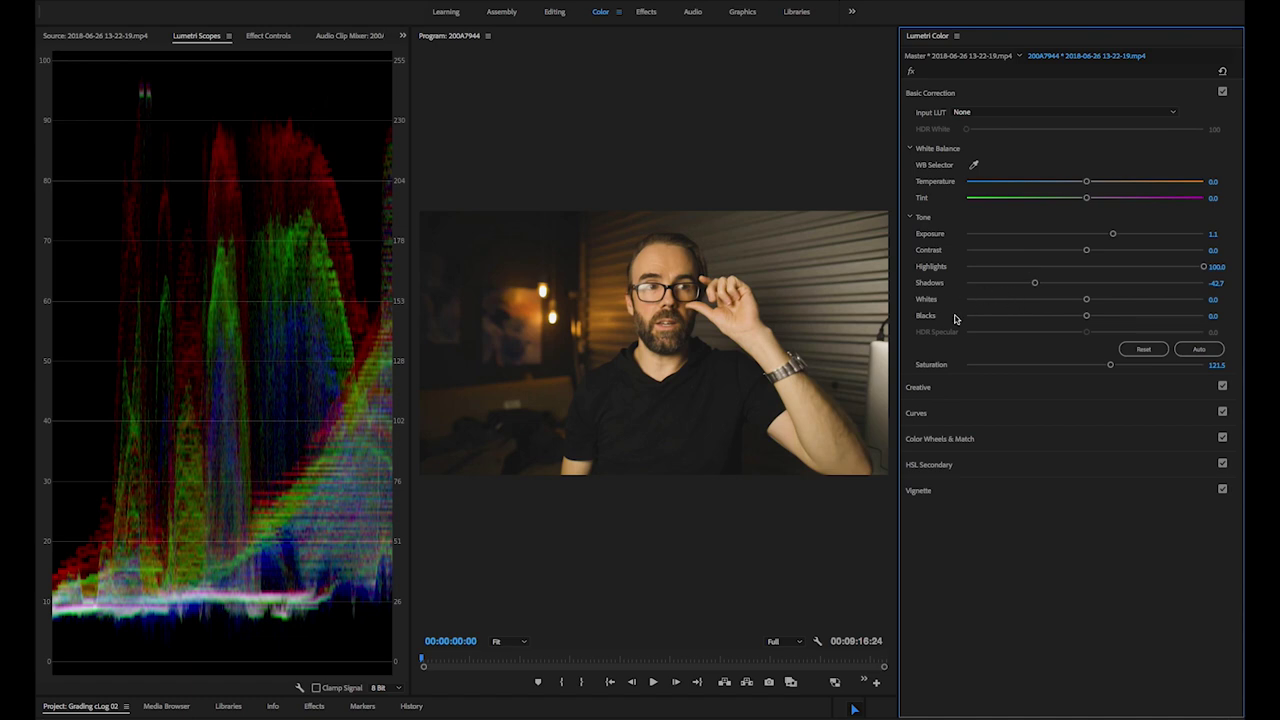
drag(1087, 317, 1066, 318)
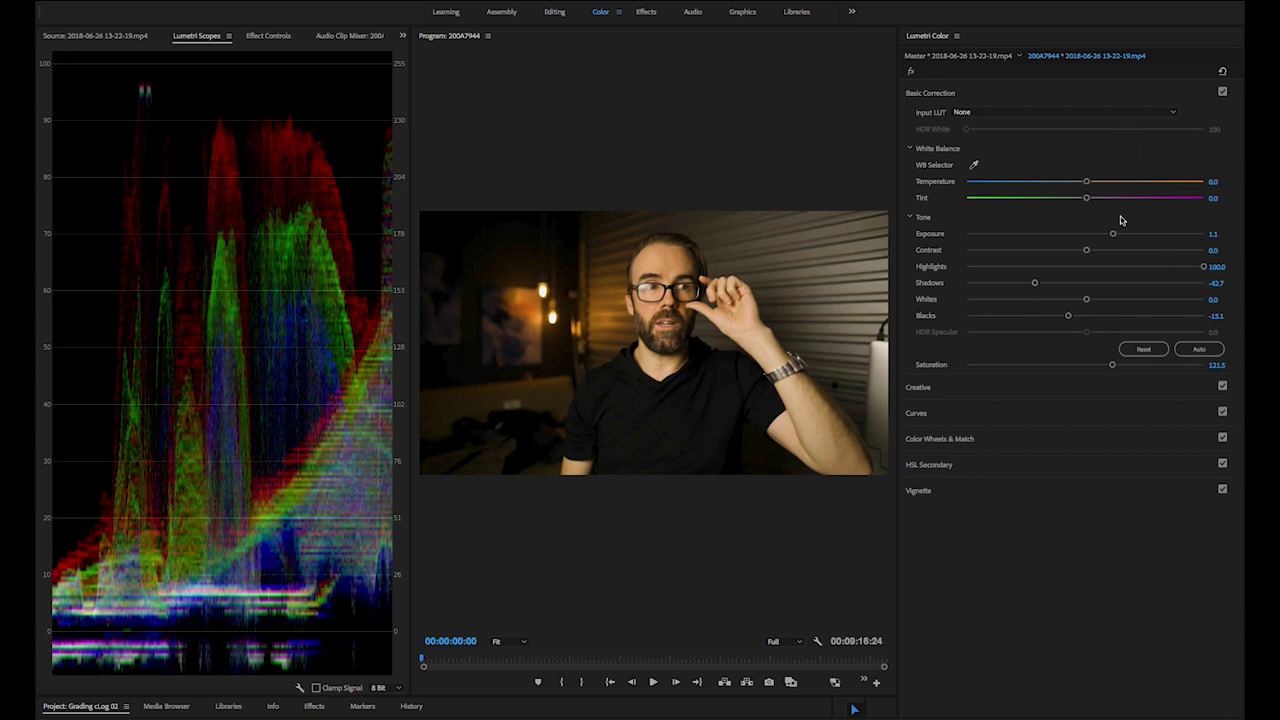
drag(1083, 189, 1108, 199)
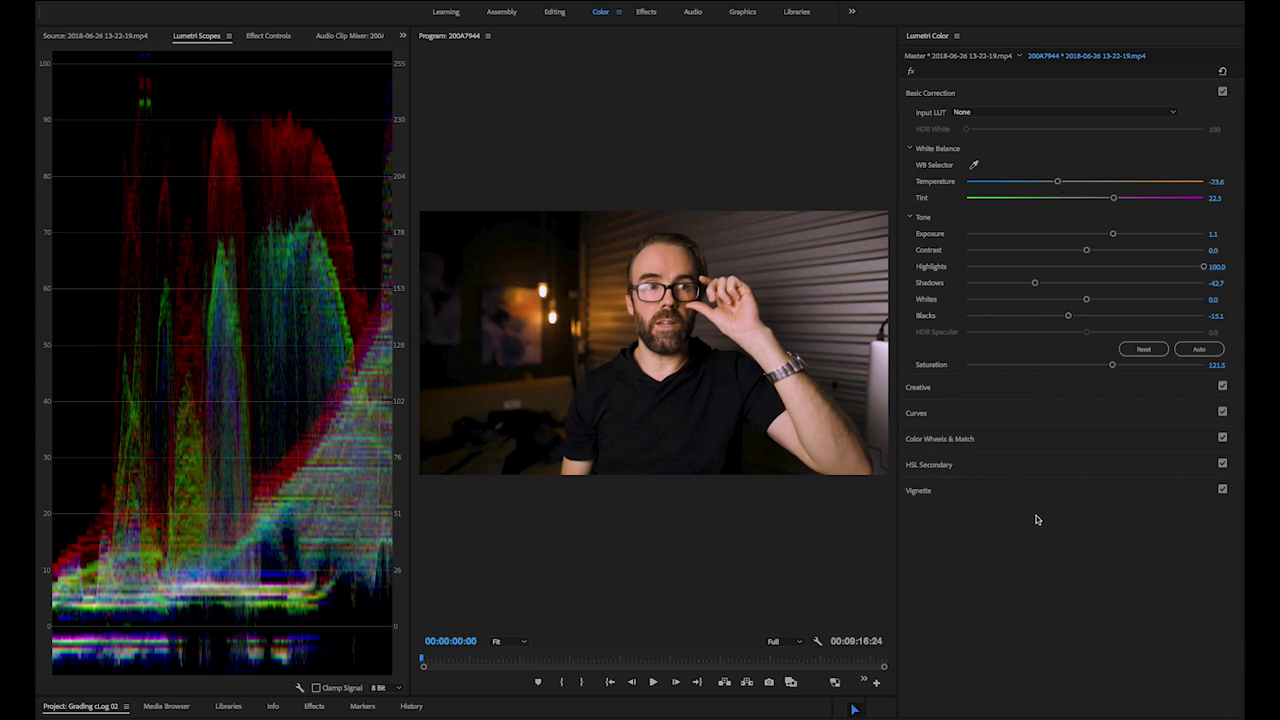
- Show the color match comparison view and set the reference frame to 00:01:10:00
click(942, 442)
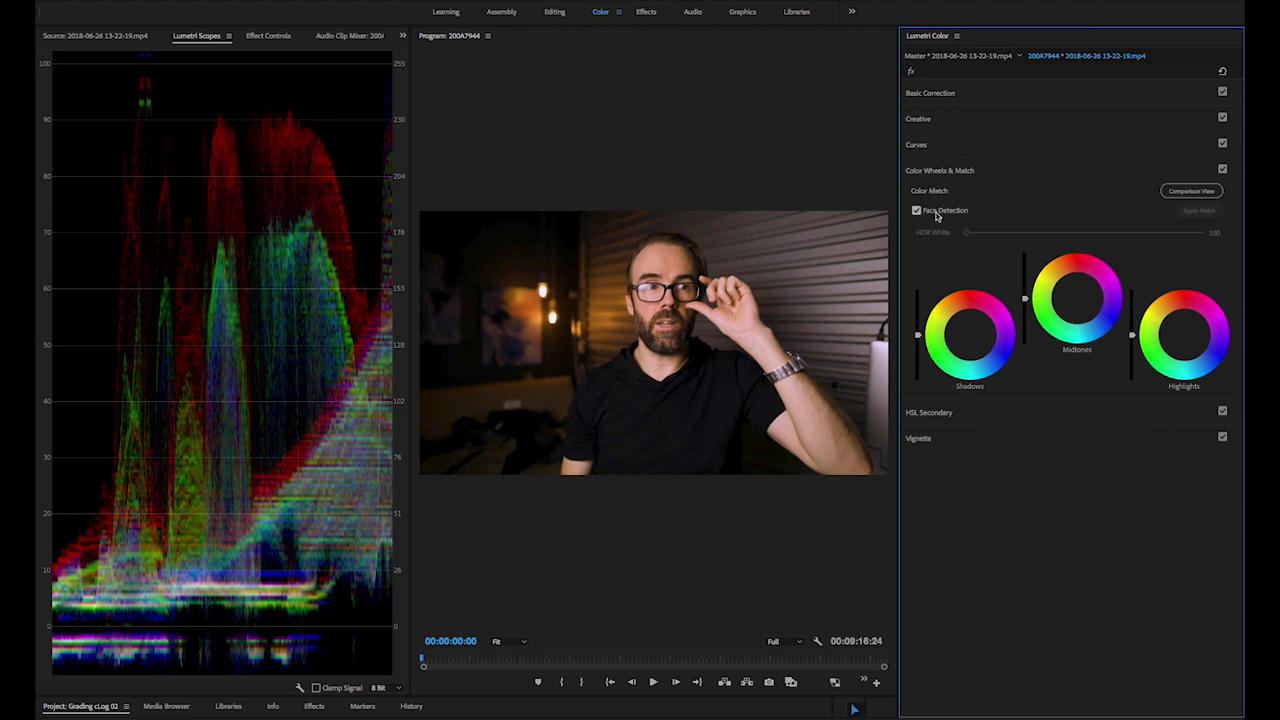
click(1168, 193)
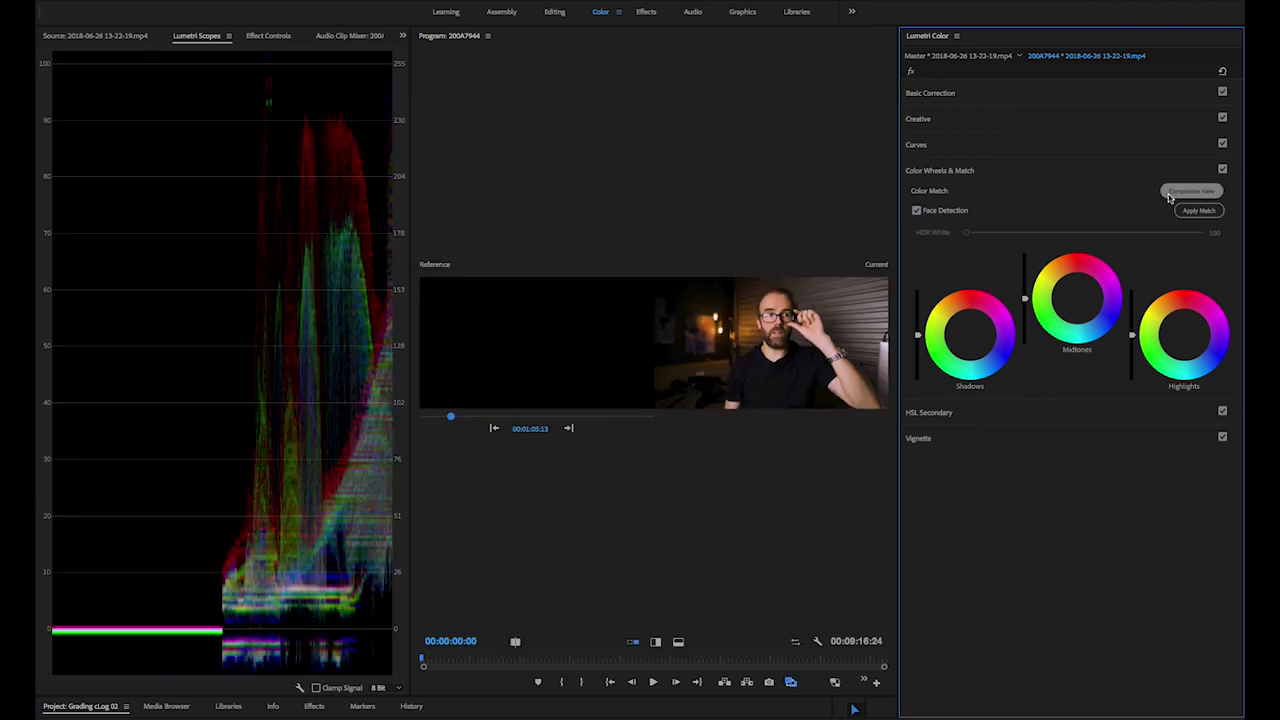
mouse_move(446, 419)
mouse_down()
mouse_move(492, 419)
mouse_move(452, 416)
mouse_up()
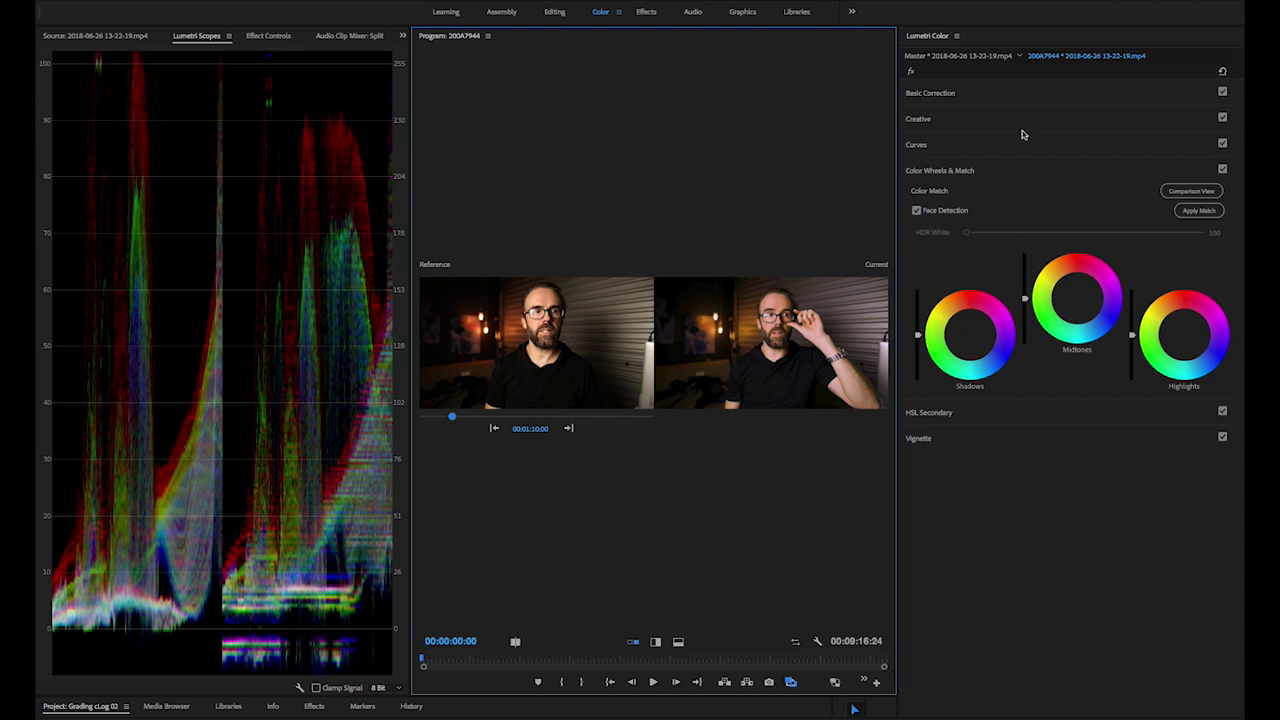
- Bypass and re-enable the Lumetri effect repeatedly to judge the corrected shot against the reference frame
click(911, 71)
click(911, 71)
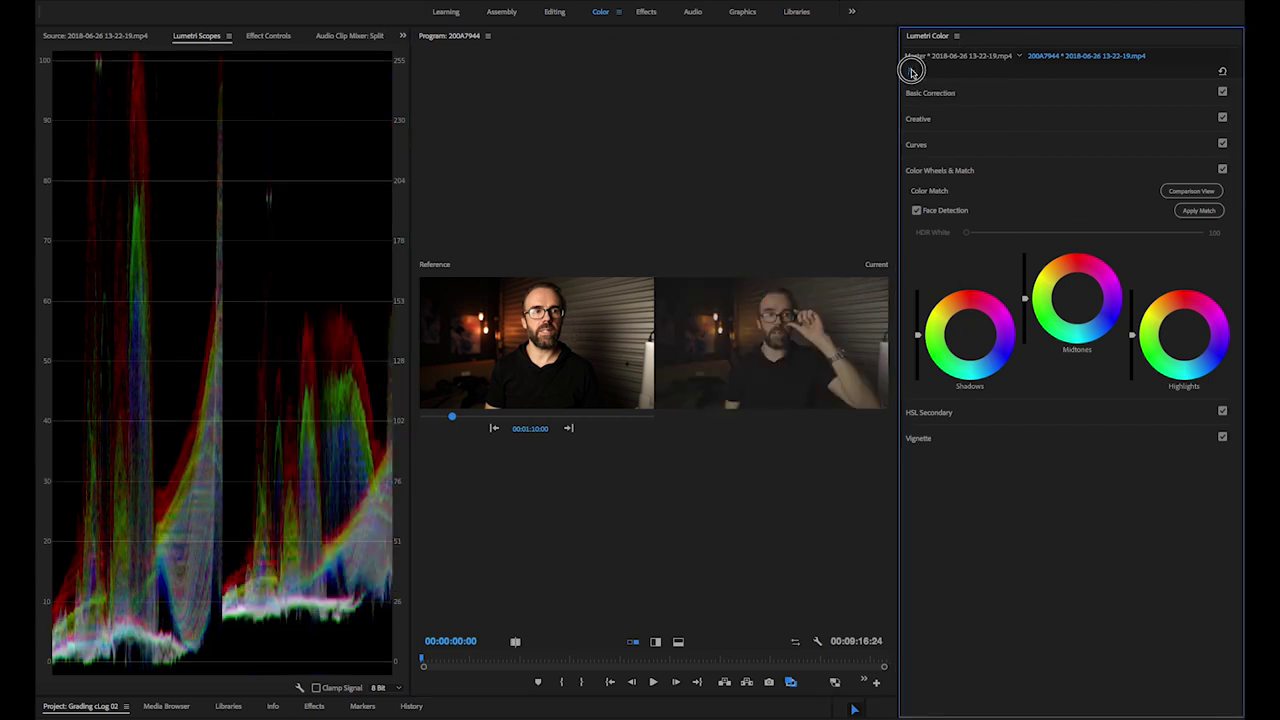
click(911, 71)
click(911, 71)
click(911, 71)
click(911, 71)
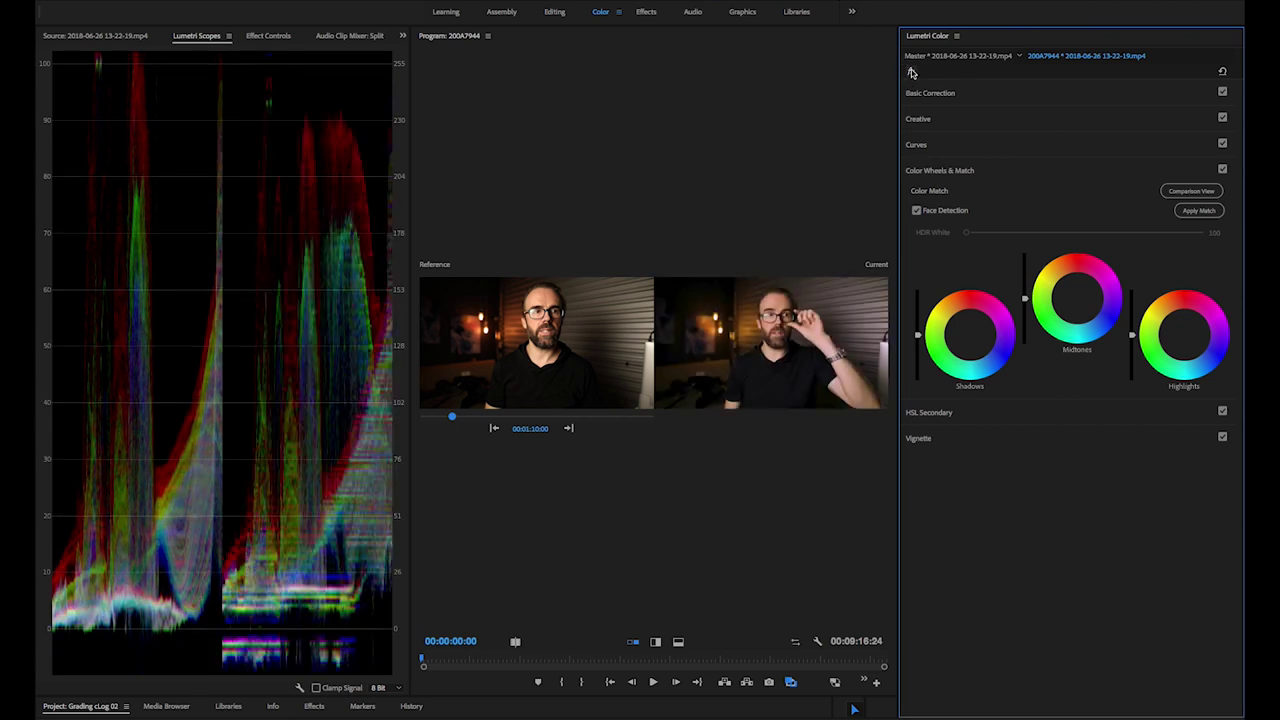
click(911, 71)
click(911, 71)
- Lower the highlights brightness in the color wheels and shift the highlights color slightly toward magenta-red
drag(1183, 325, 1140, 322)
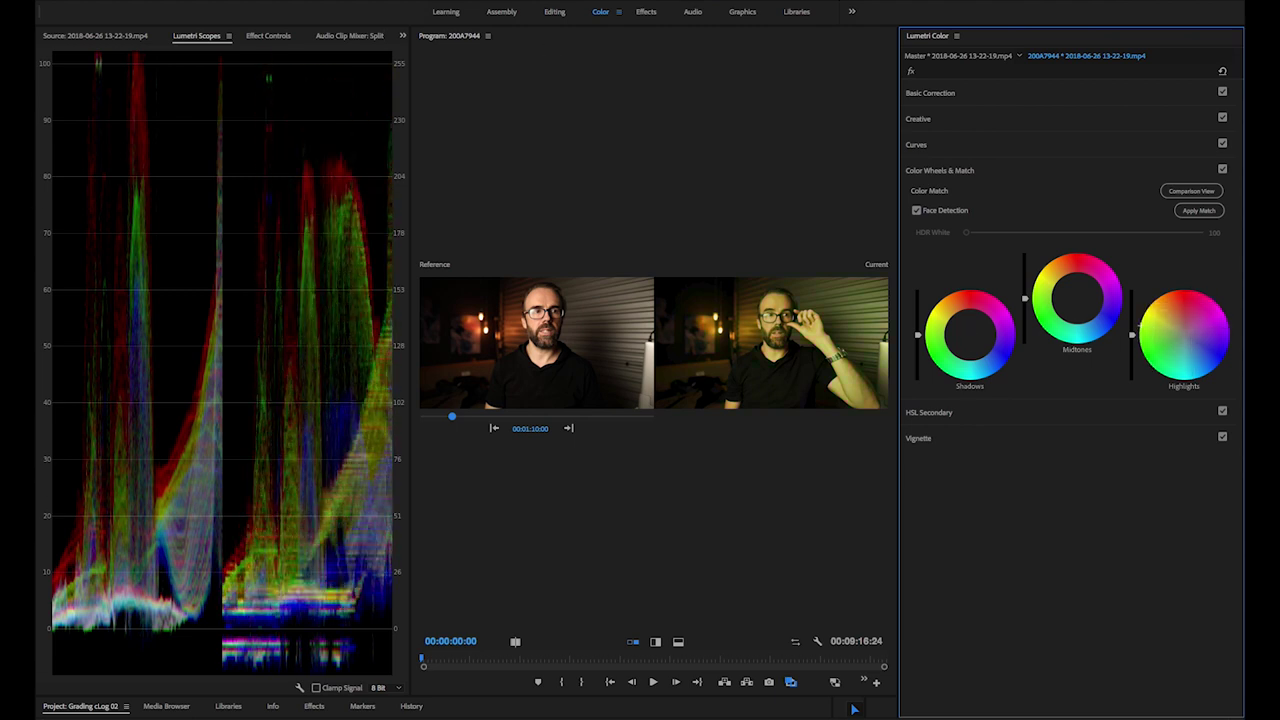
double_click(1140, 338)
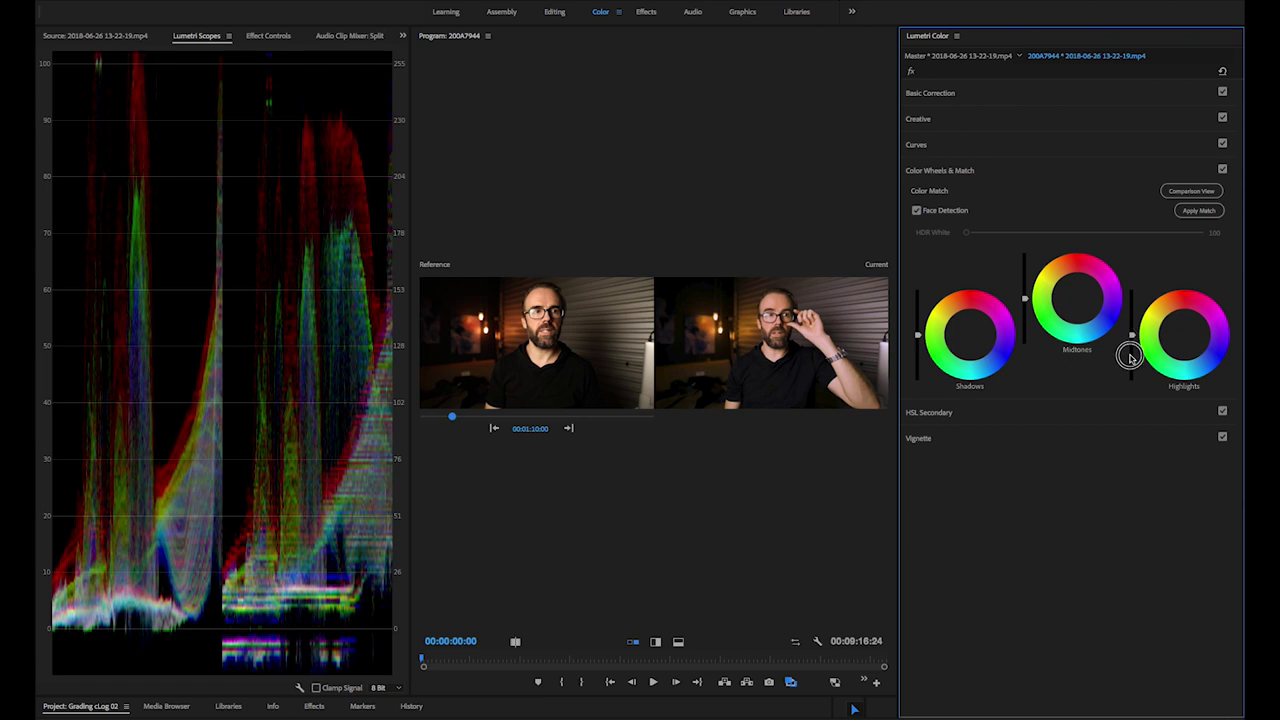
drag(1131, 338, 1131, 368)
mouse_move(1191, 334)
mouse_down()
mouse_move(1174, 327)
mouse_move(1186, 331)
mouse_up()
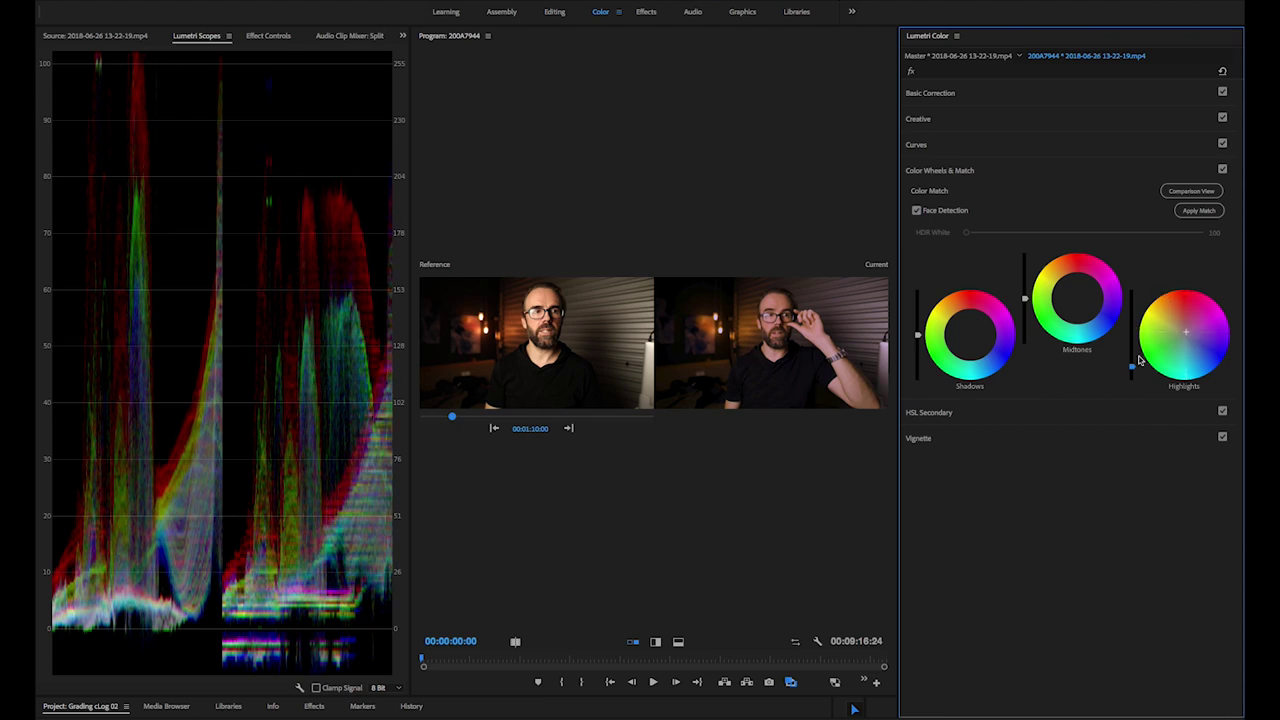
drag(1131, 365, 1131, 363)
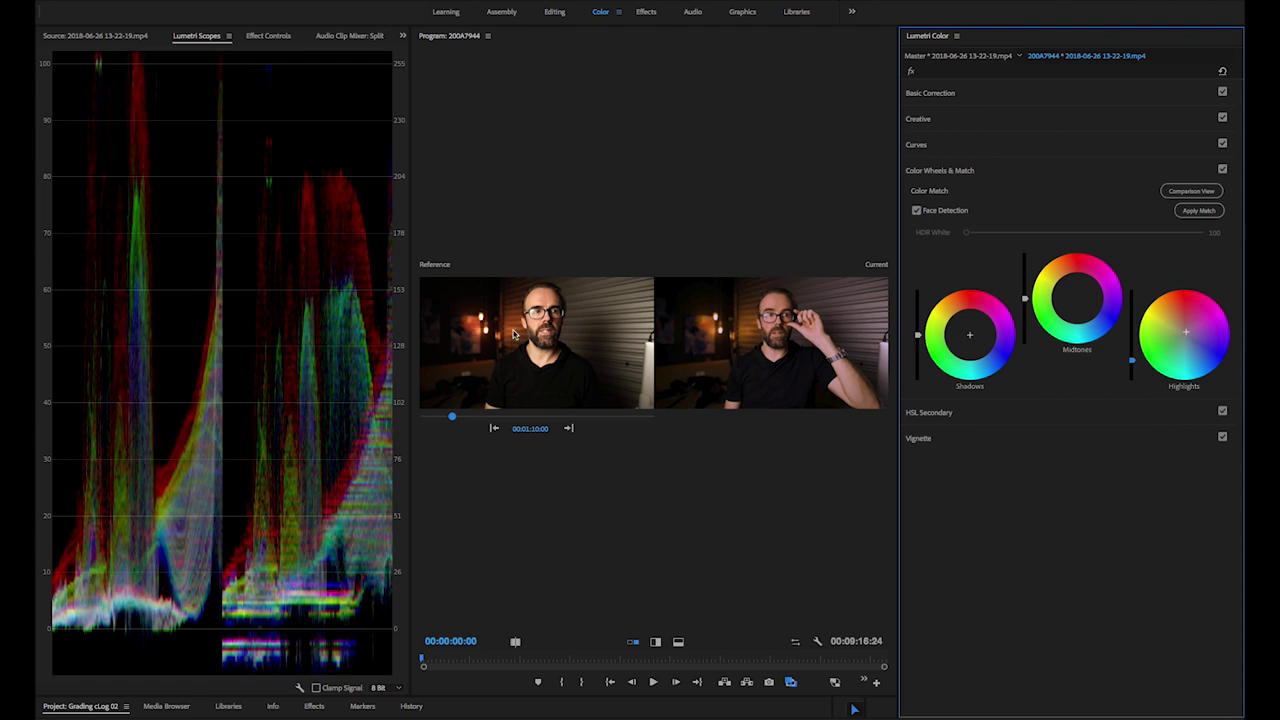
- Leave the comparison view, shift the highlights slightly toward blue-violet and nudge the midtones slightly toward magenta
click(1188, 194)
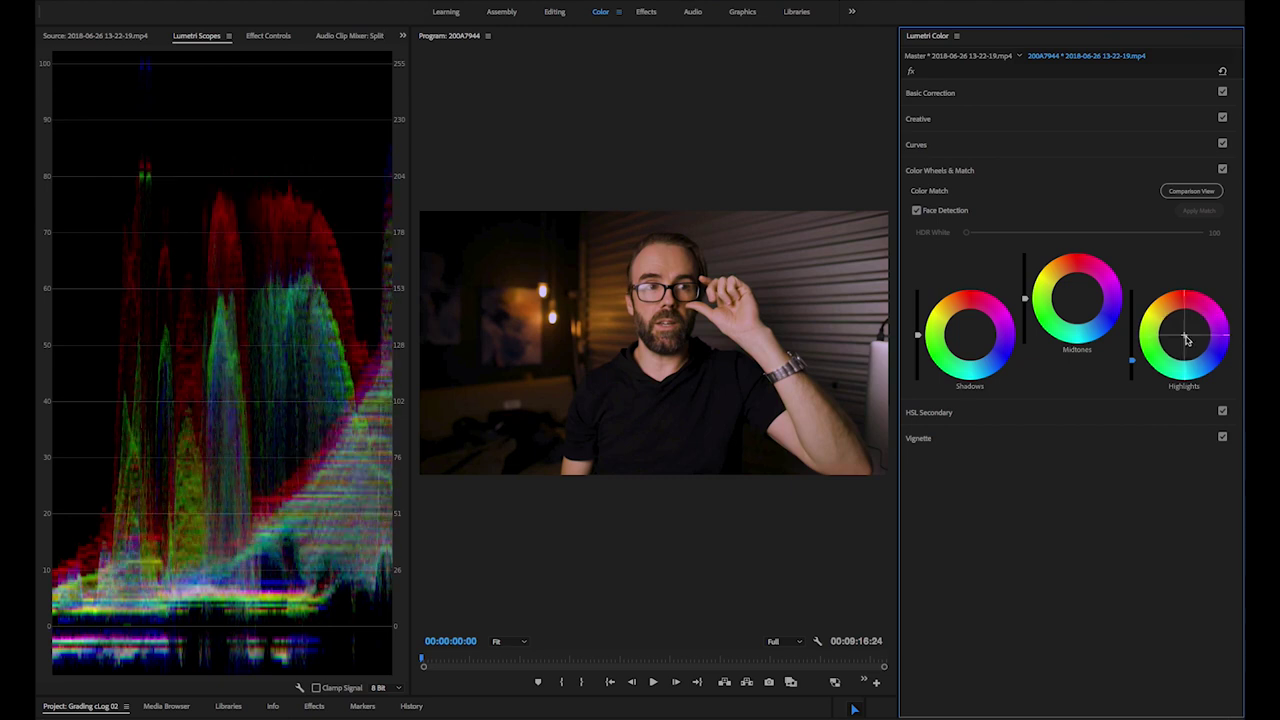
drag(1187, 340, 1191, 339)
drag(1060, 296, 1079, 302)
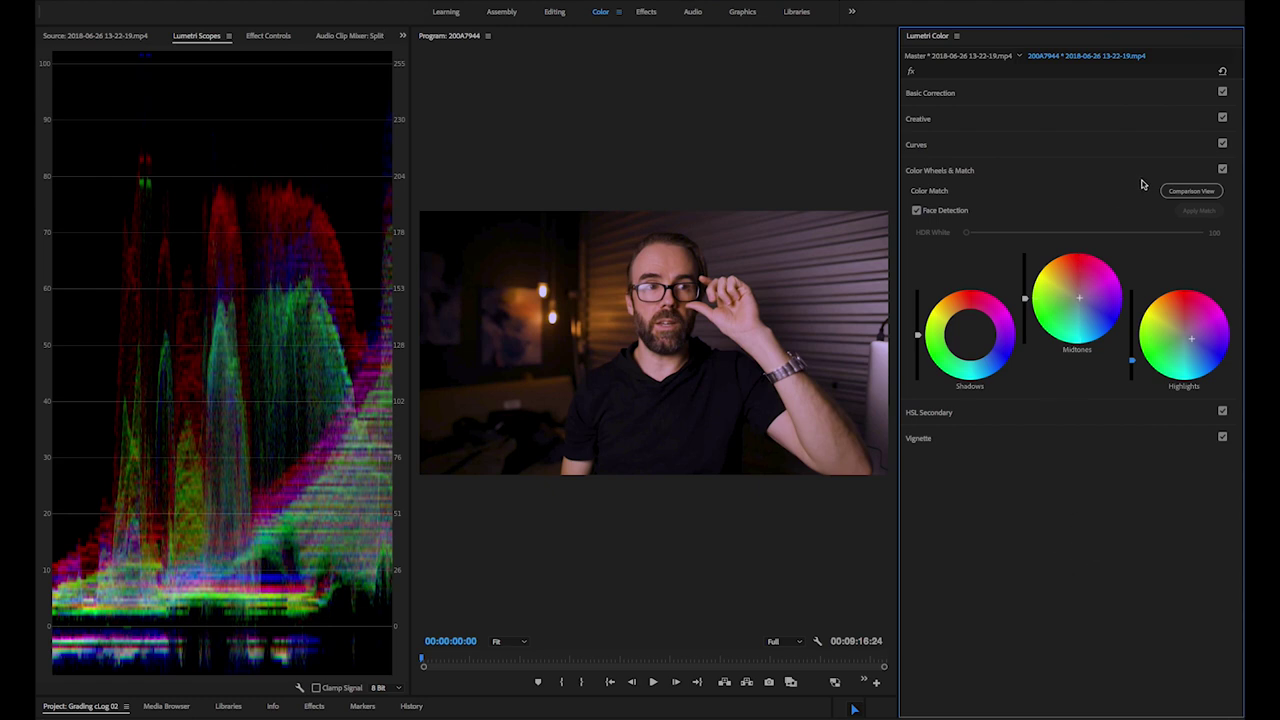
- Turn the Color Wheels & Match correction off and on to compare its effect on the shot
click(1222, 170)
click(1222, 170)
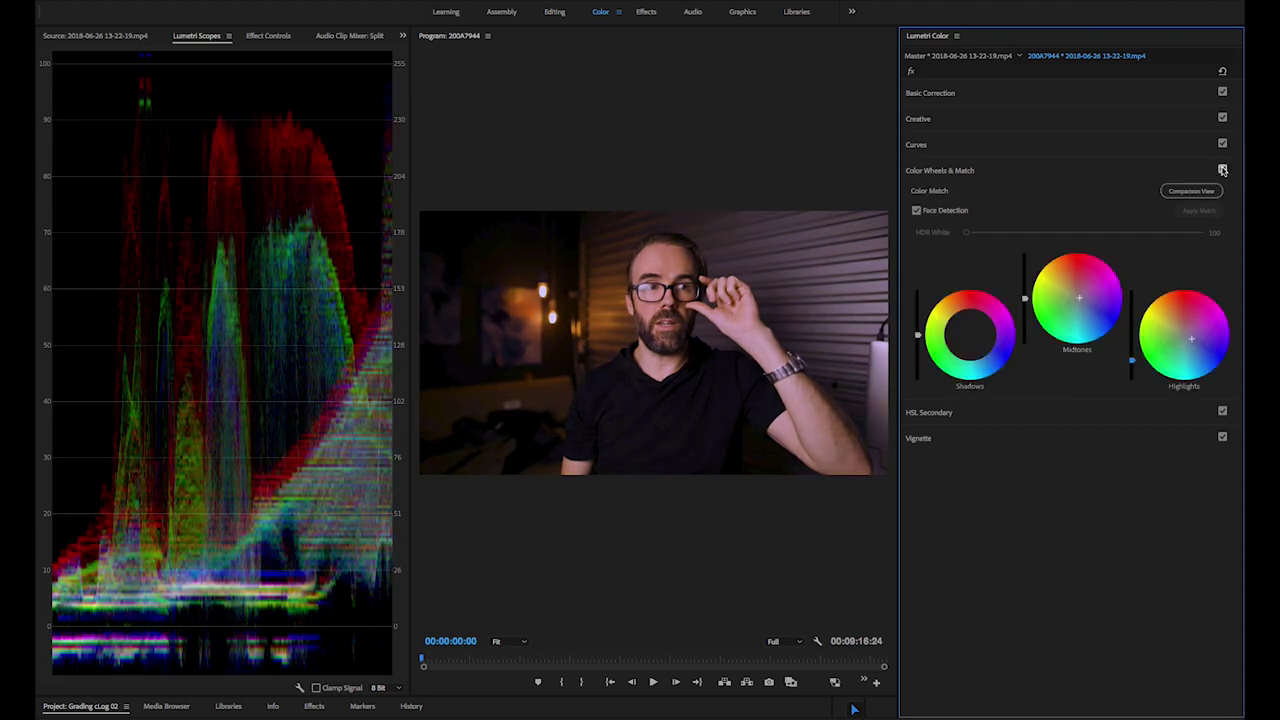
click(1222, 170)
click(1222, 170)
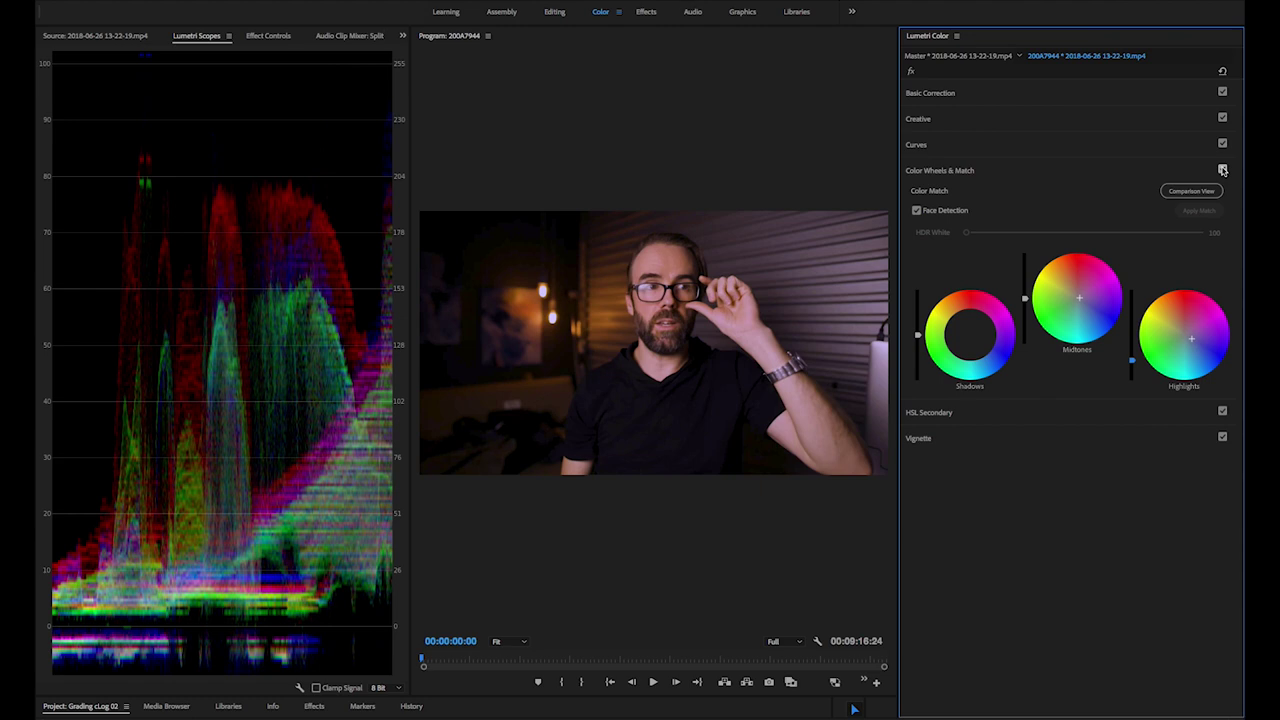
click(1222, 170)
click(1222, 170)
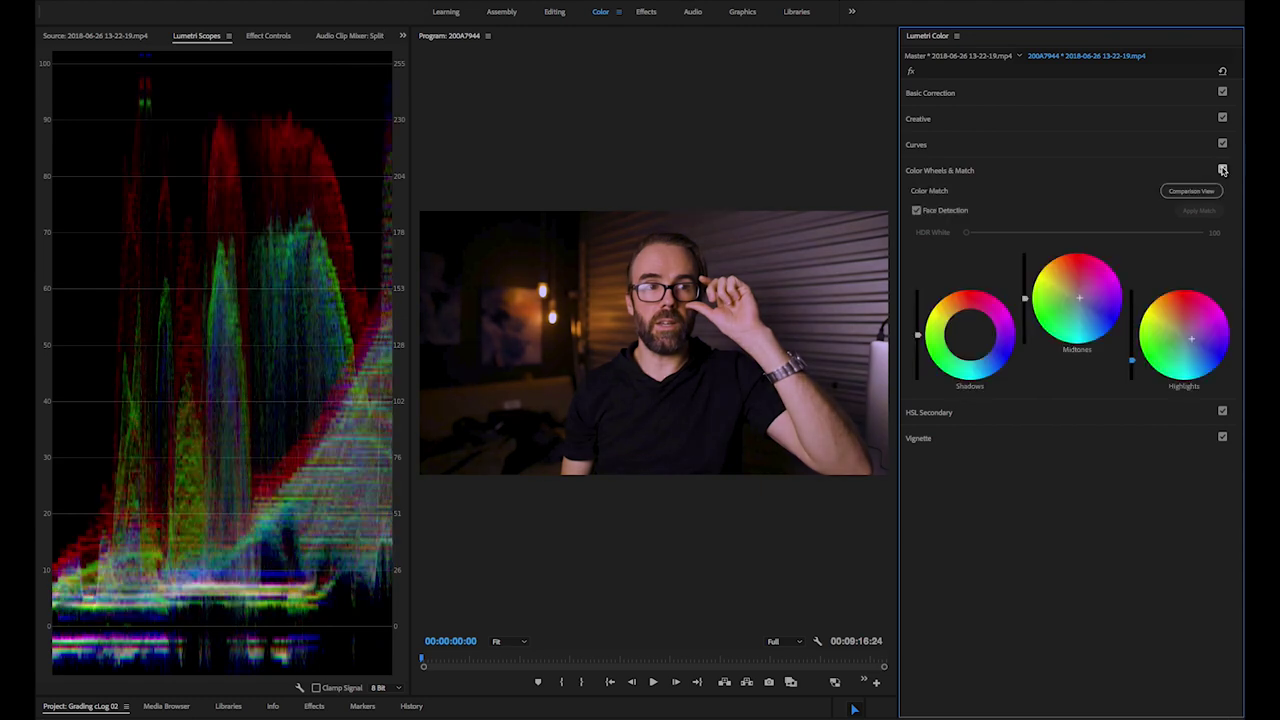
- Raise the highlights brightness slightly and recheck the shot with and without the Color Wheels & Match correction
click(1222, 170)
click(1222, 170)
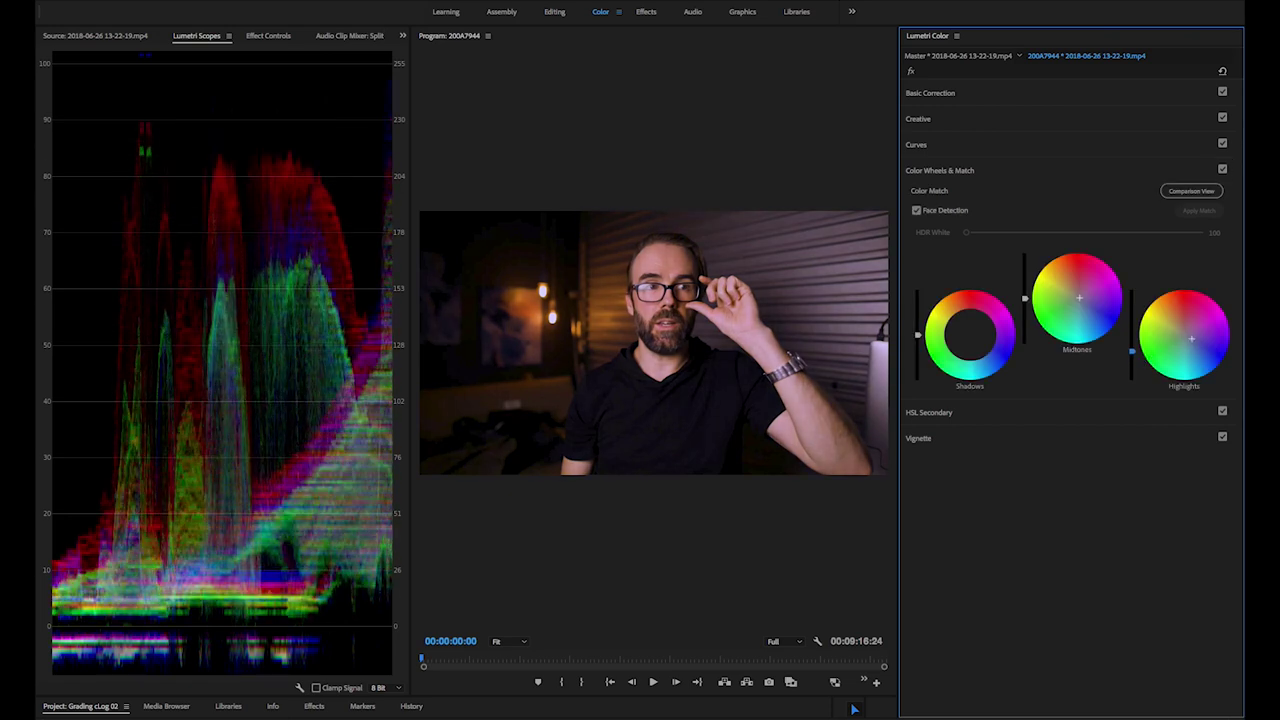
click(1222, 170)
click(1222, 170)
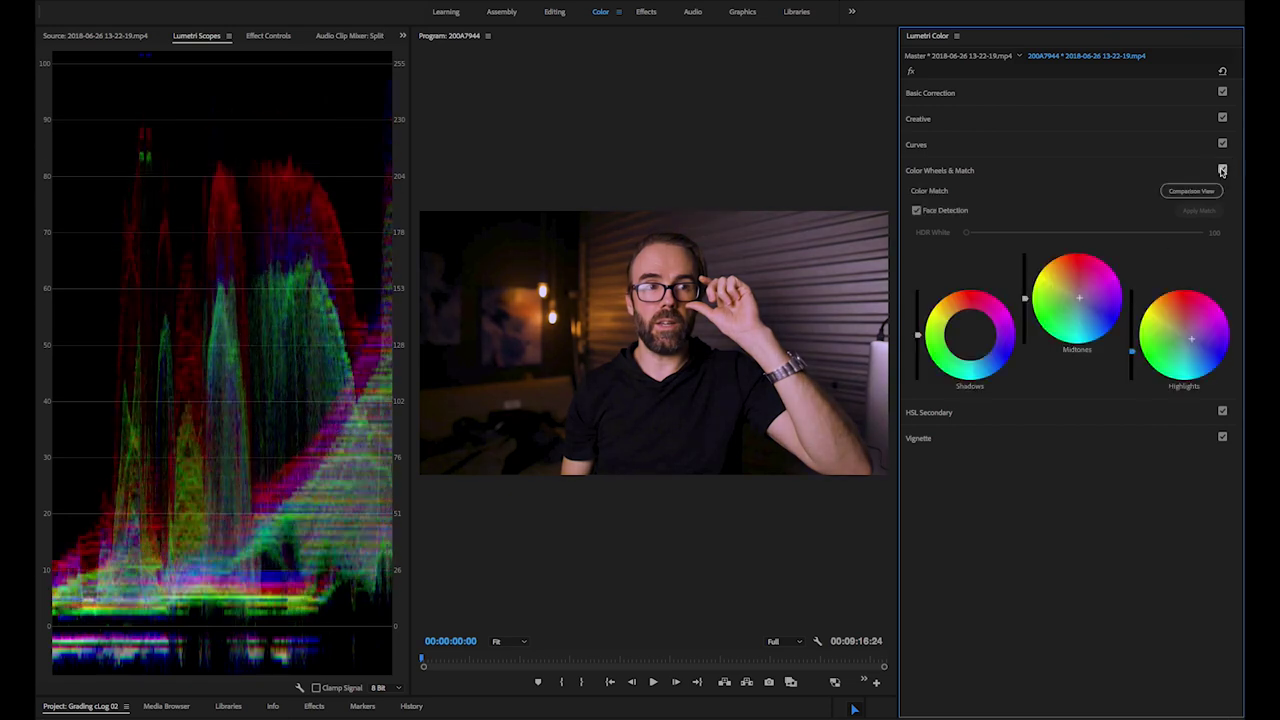
click(1222, 170)
click(1222, 170)
- Collapse the color wheels section and turn Basic Correction off and on to compare its effect on the shot
click(970, 171)
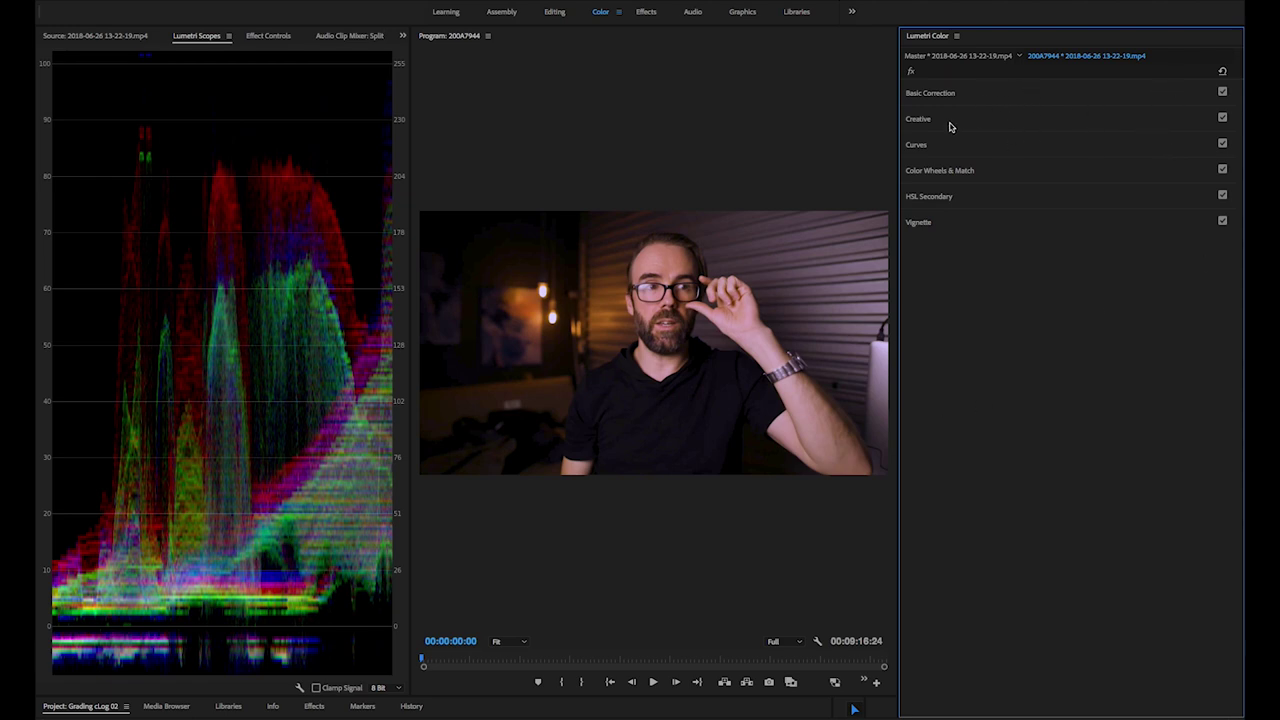
click(1222, 92)
click(1222, 92)
click(1222, 92)
click(1222, 92)
click(1222, 92)
click(1222, 92)
- Jump back and forth between the graded opening clip and the reference shot at 00:01:09:17 to compare their looks
key(Down)
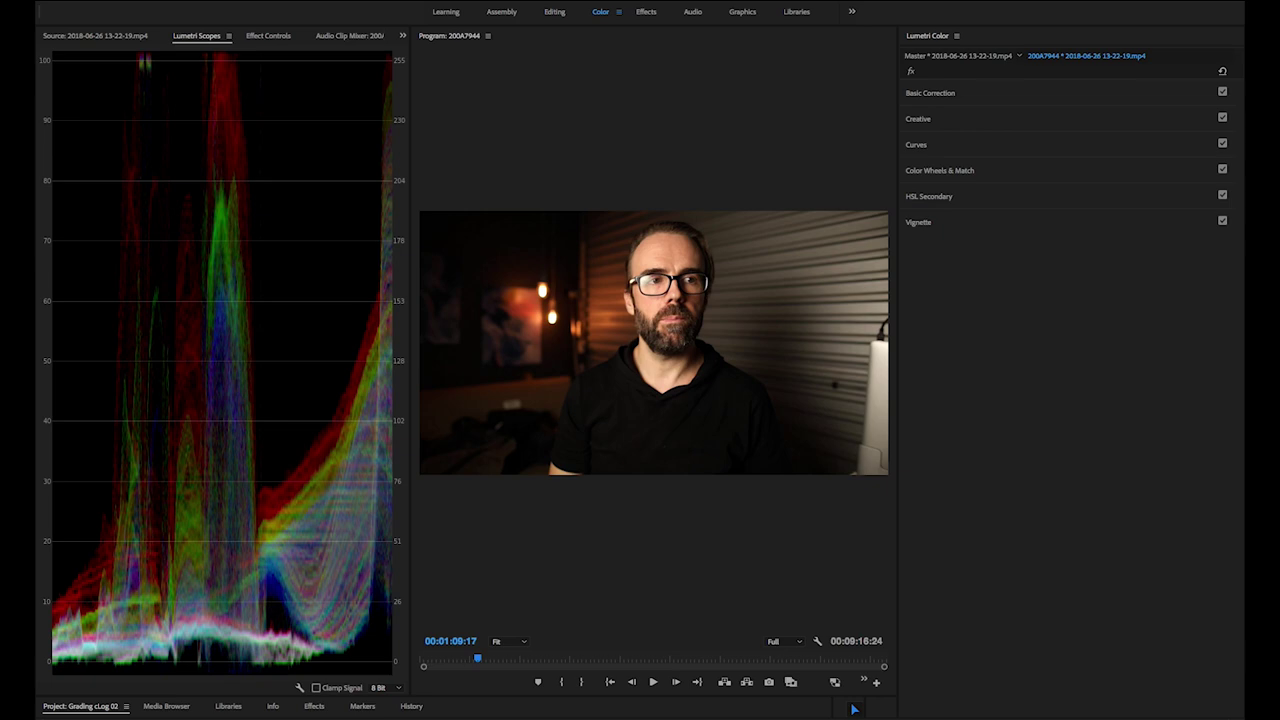
key(Up)
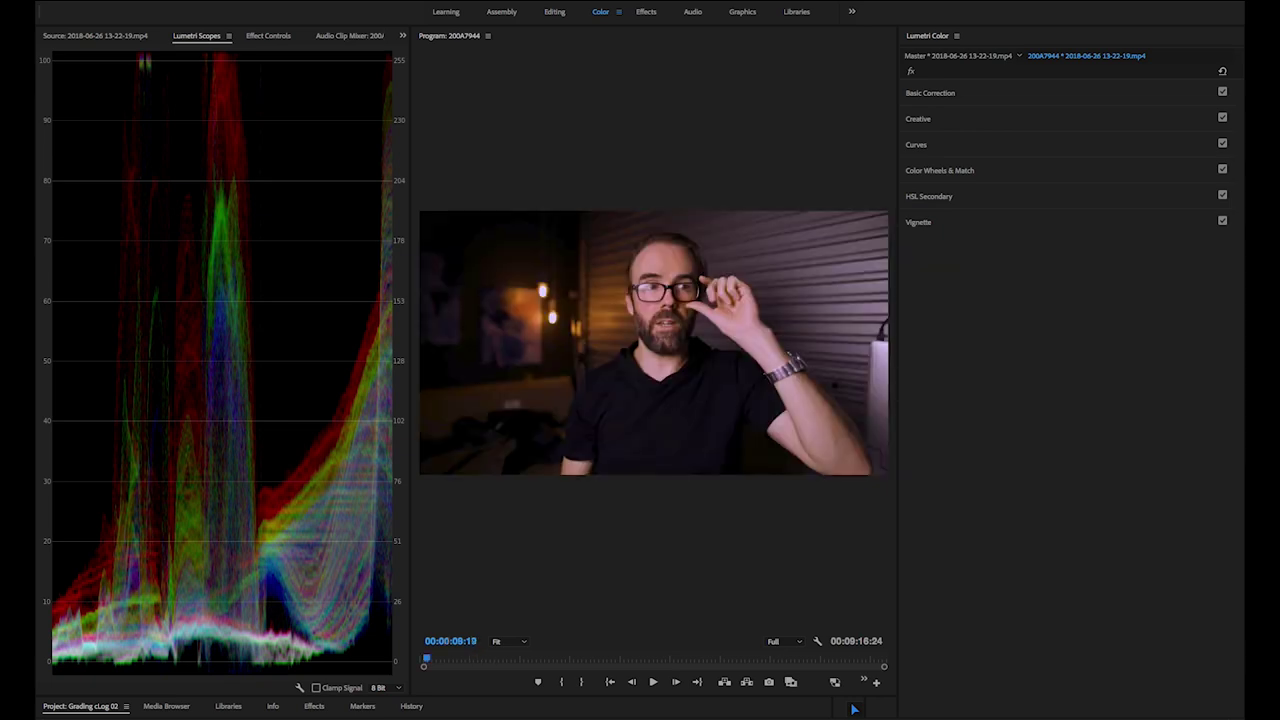
key(Down)
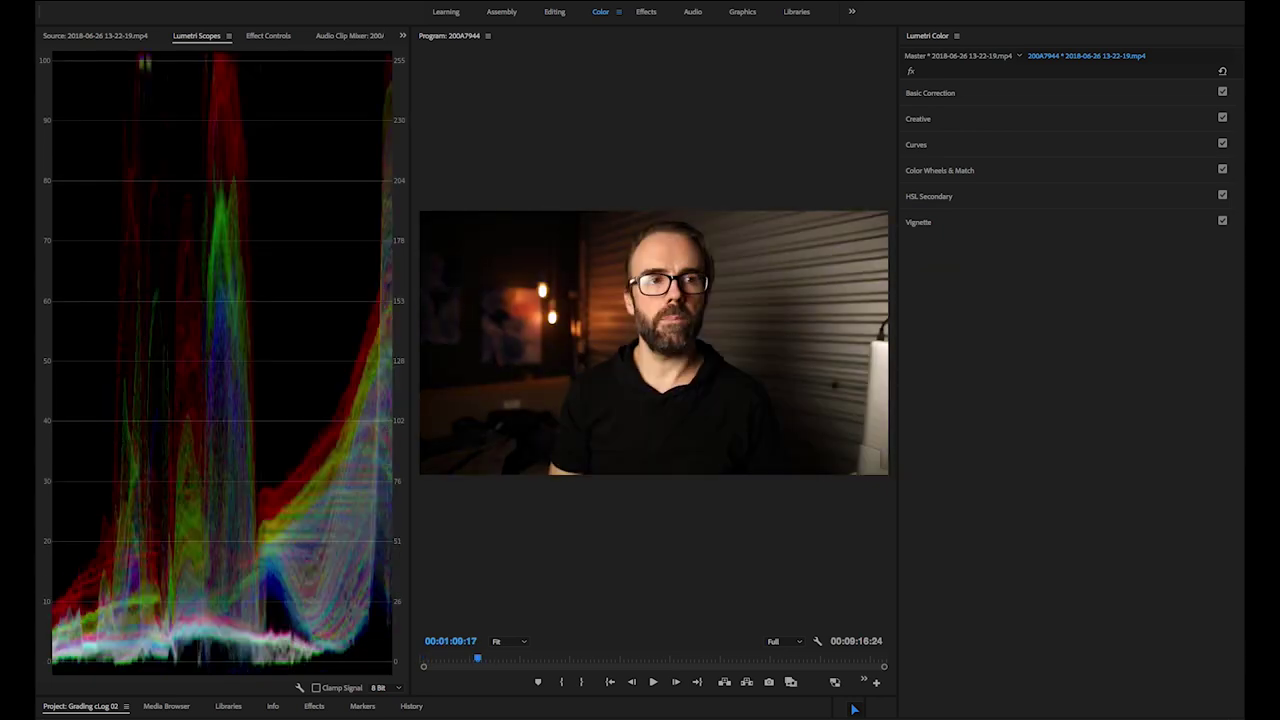
key(Up)
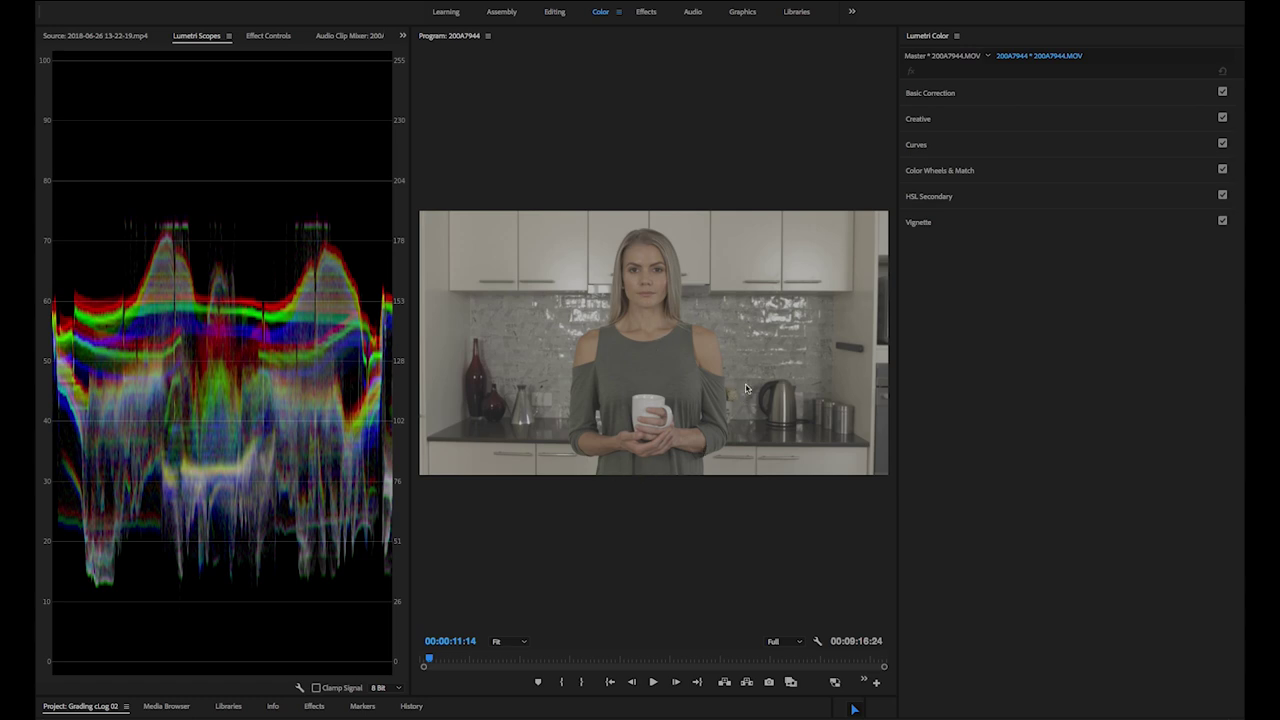
- White-balance the kitchen clip in Basic Correction by sampling the white mug with the WB Selector
click(940, 94)
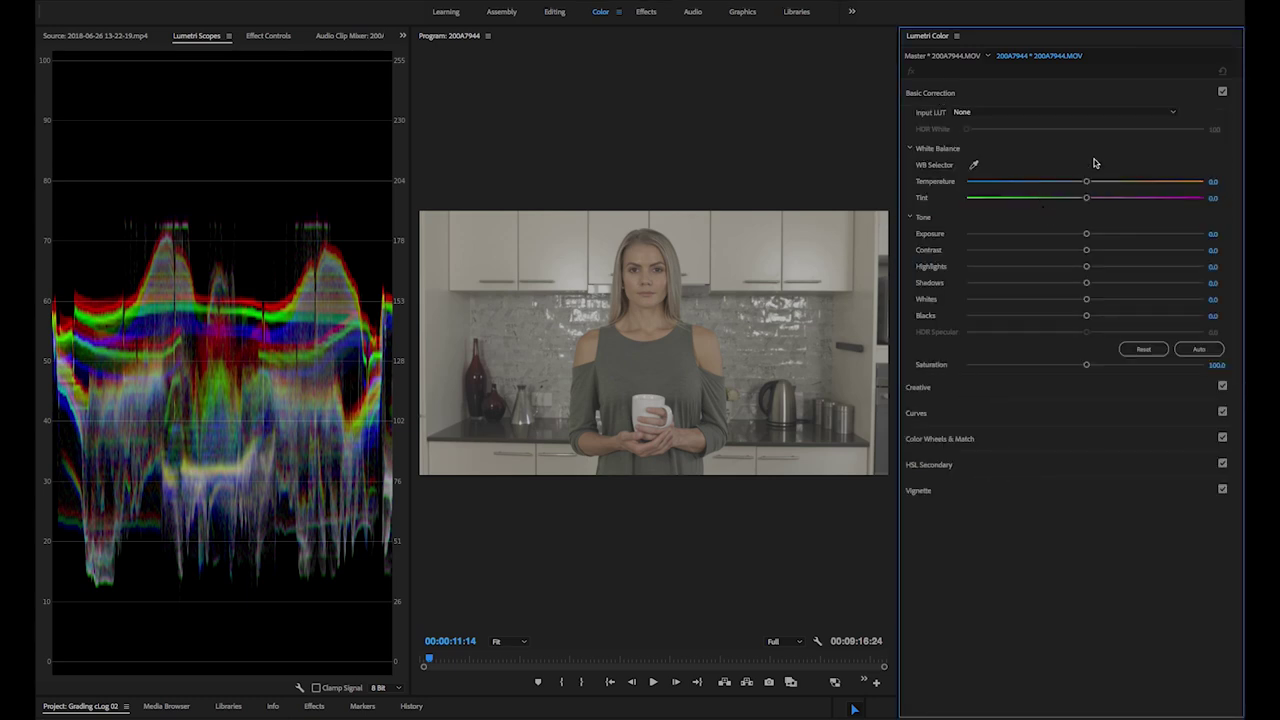
click(974, 165)
click(646, 404)
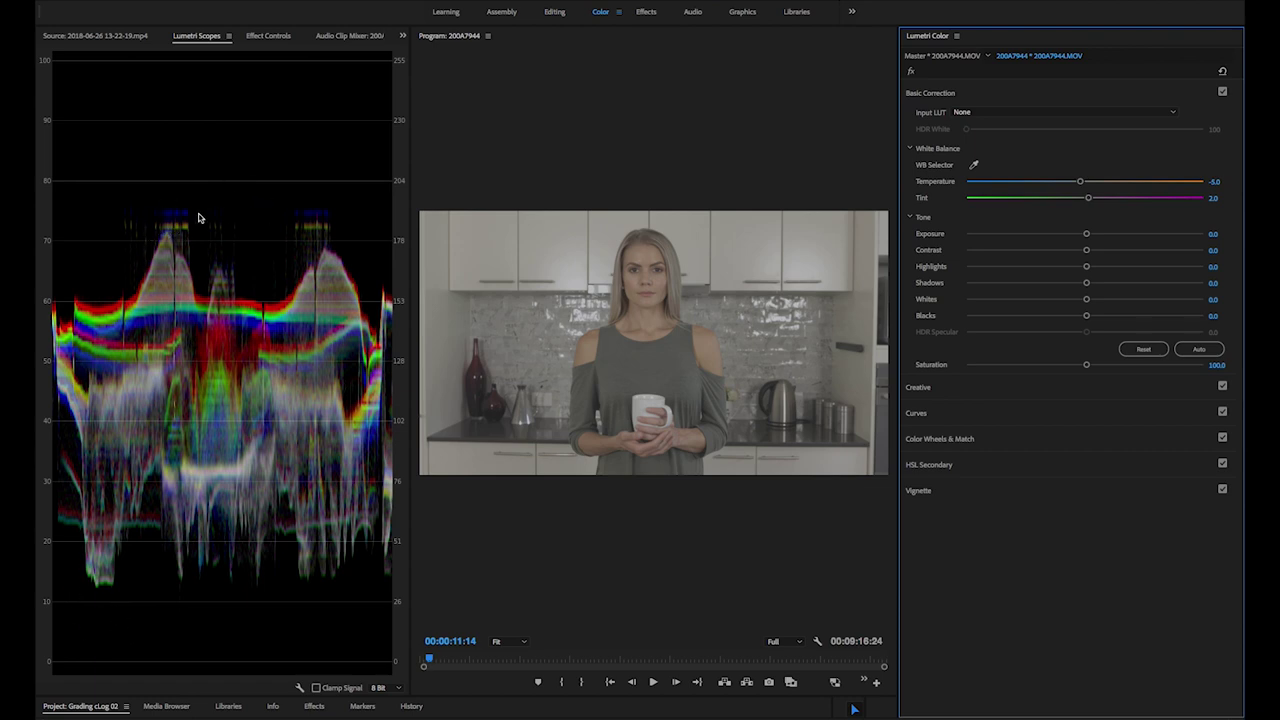
- Set the kitchen clip's Highlights to 100, Shadows to -49.1, Saturation to 113.5, Contrast to 7.7 and Exposure to 0.5
drag(1087, 268, 1234, 264)
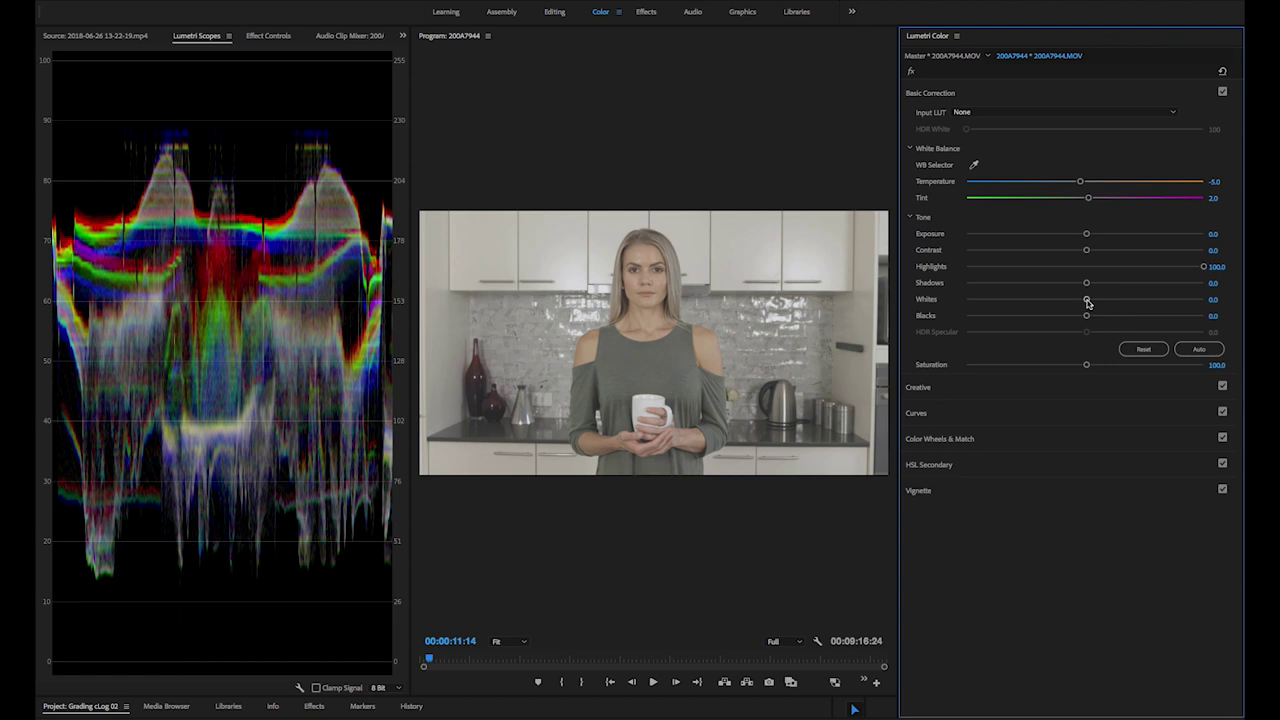
drag(1087, 287, 1026, 312)
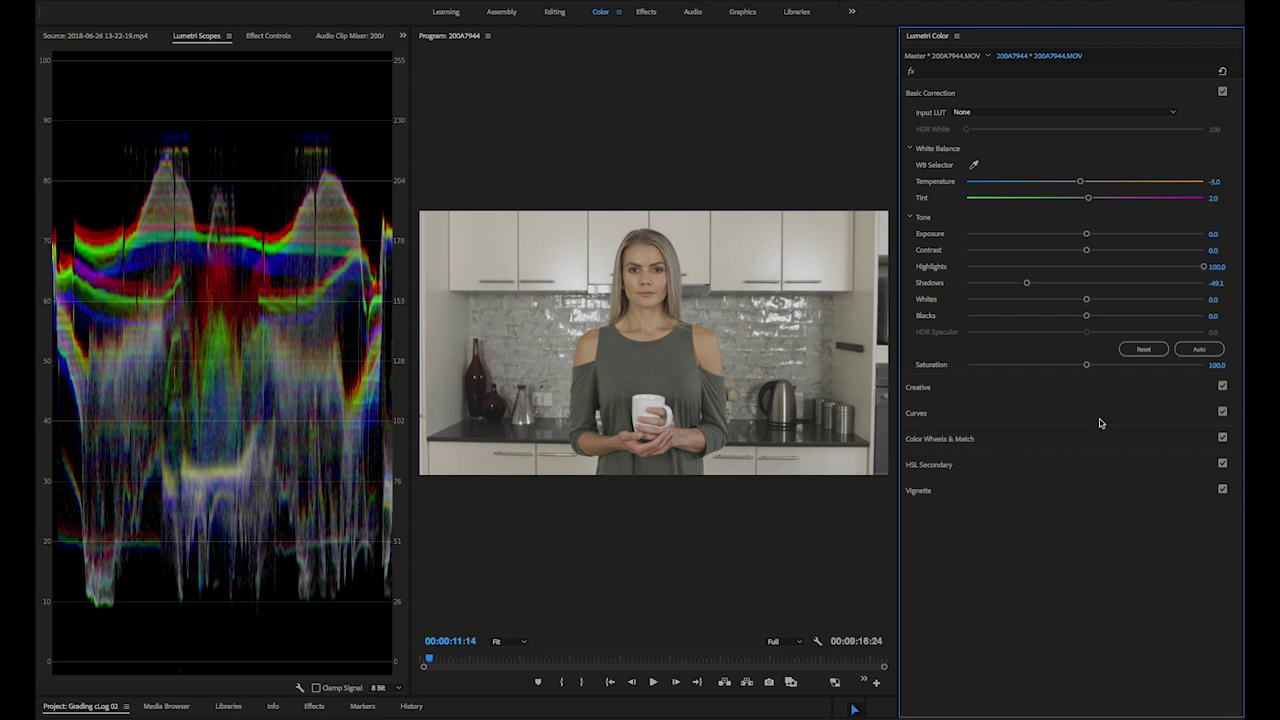
mouse_move(1086, 365)
mouse_down()
mouse_move(1107, 364)
mouse_move(1097, 369)
mouse_up()
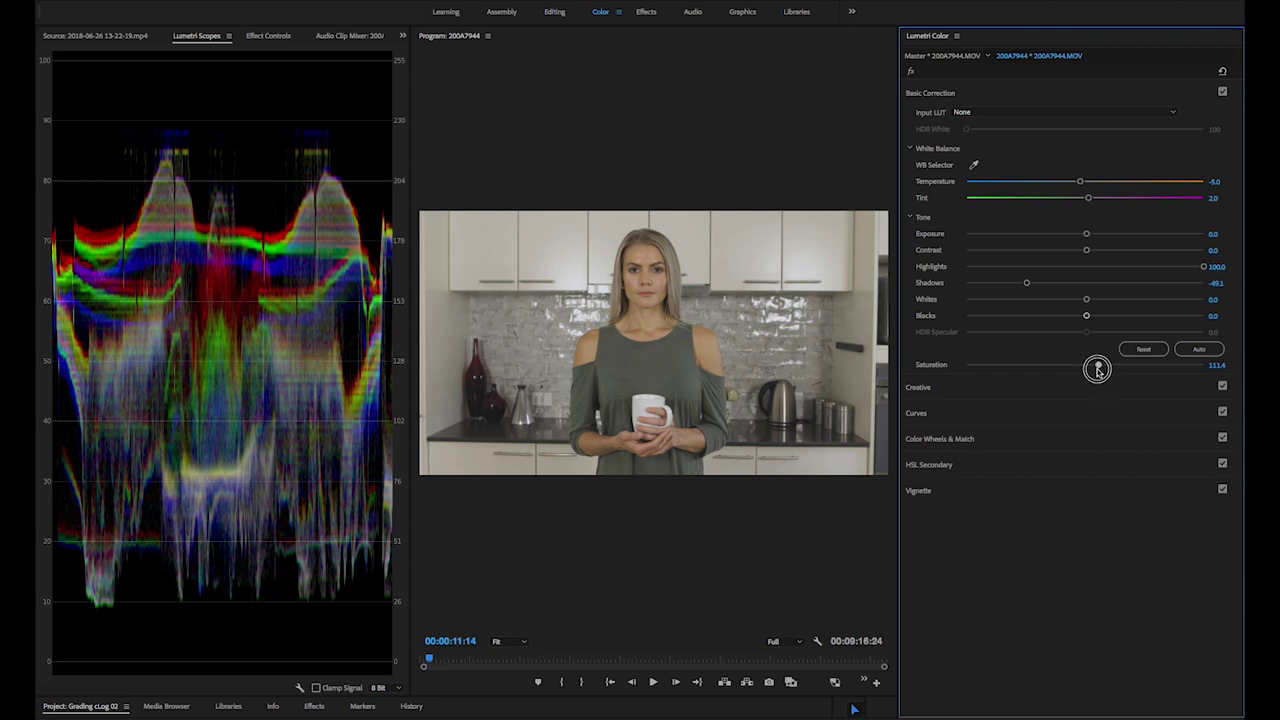
drag(1097, 369, 1100, 369)
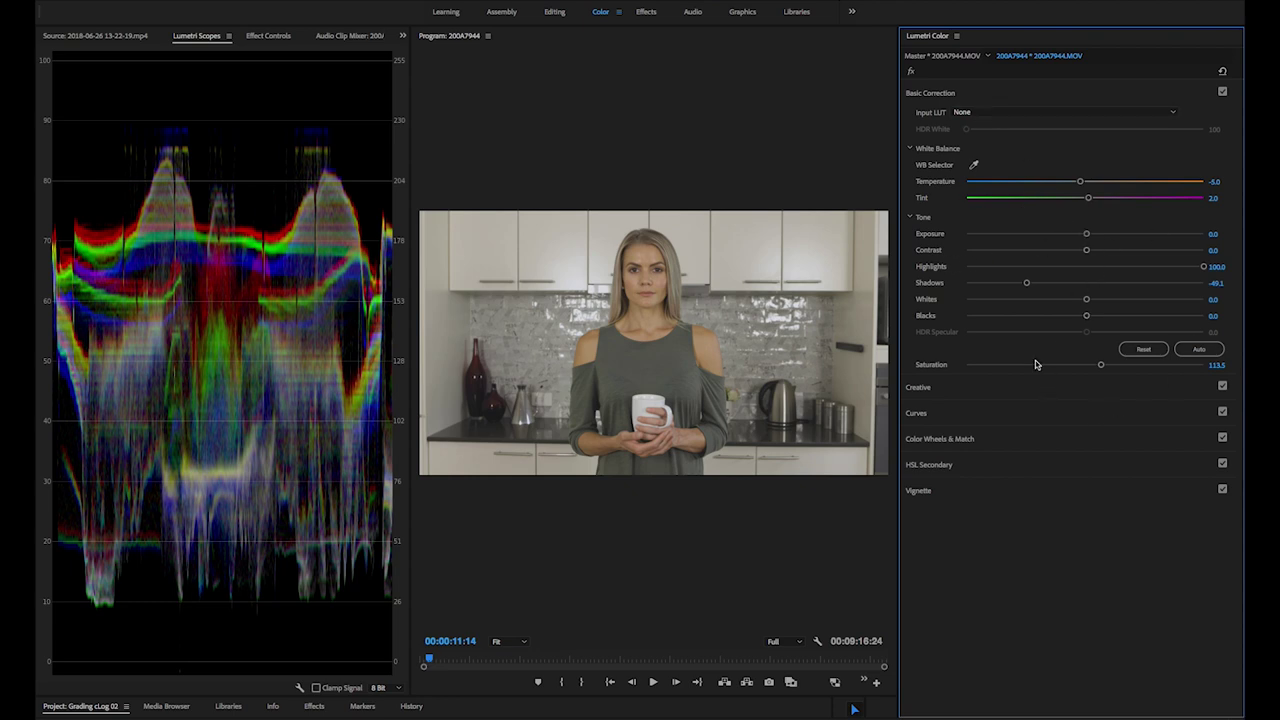
mouse_move(1086, 254)
mouse_down()
mouse_move(1117, 252)
mouse_move(1089, 251)
mouse_move(1095, 236)
mouse_up()
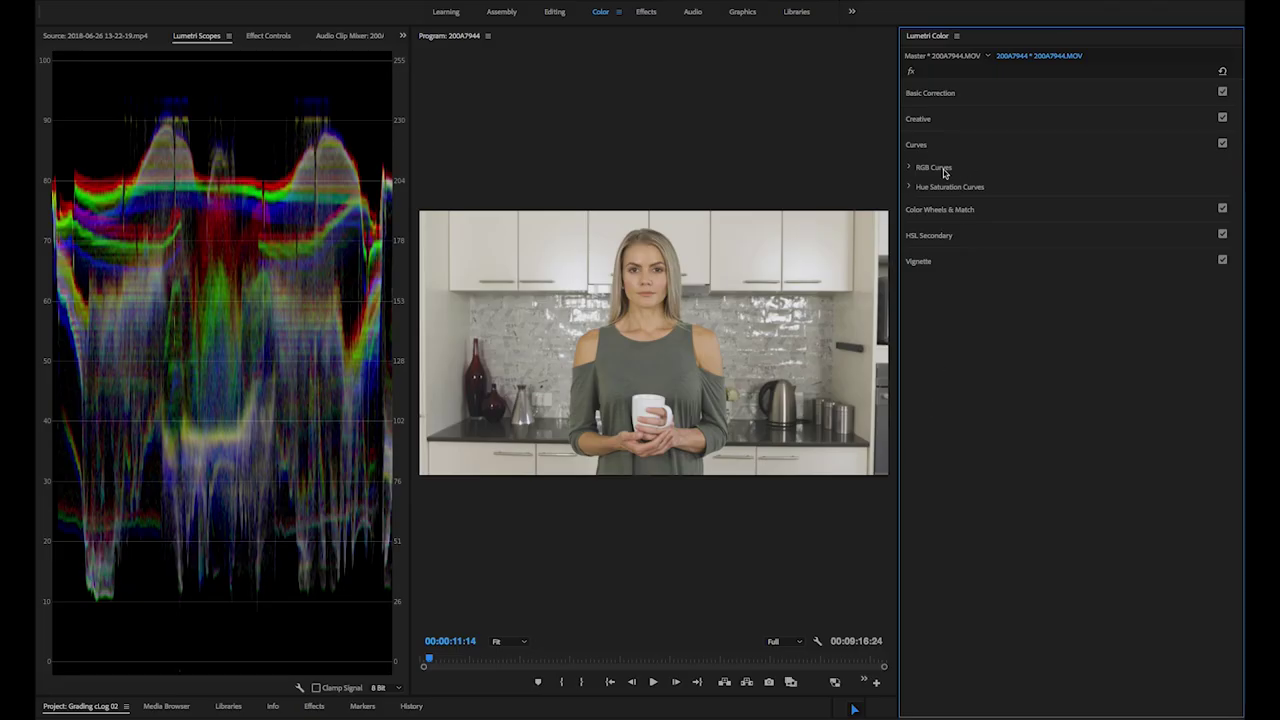
- Shift the kitchen clip's midtones slightly toward blue with the Midtones color wheel
click(916, 146)
click(919, 171)
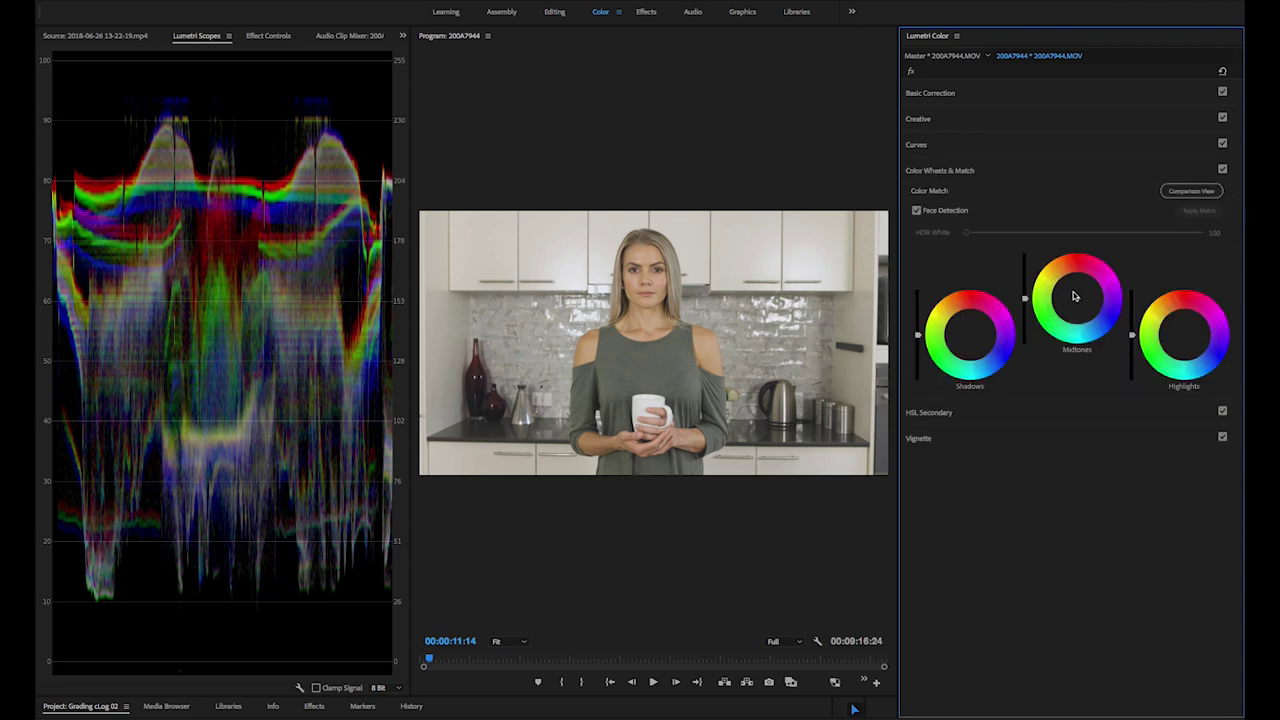
drag(1074, 296, 1079, 305)
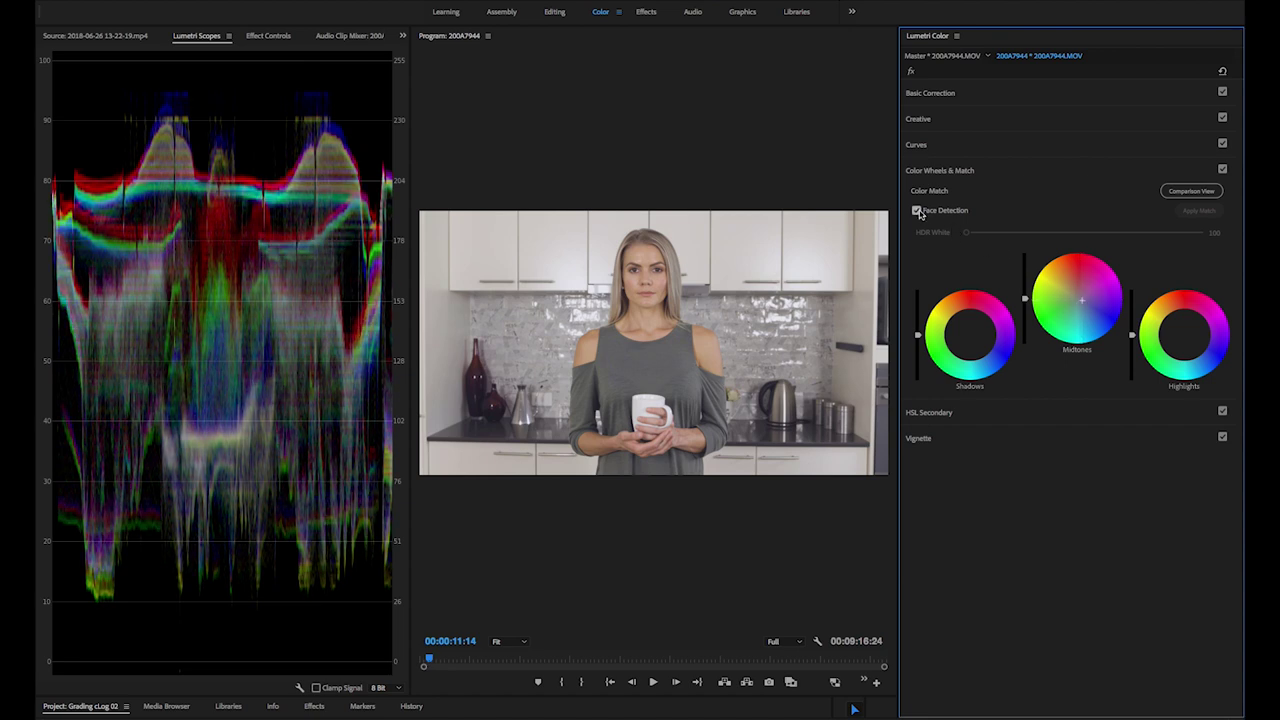
- Switch Color Wheels & Match off and on repeatedly to examine how the midtone shift affects the kitchen shot
click(1222, 170)
click(1222, 170)
click(1222, 170)
click(1222, 170)
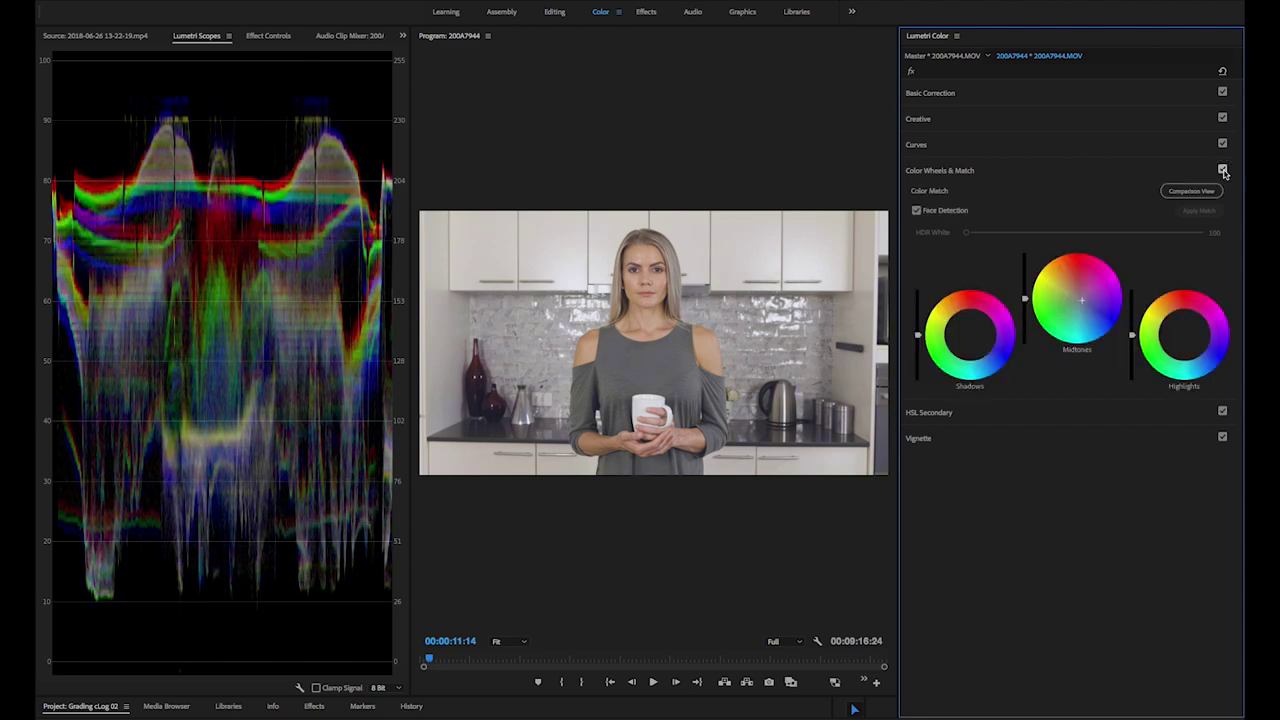
click(1222, 170)
click(1222, 170)
click(1222, 170)
click(1222, 170)
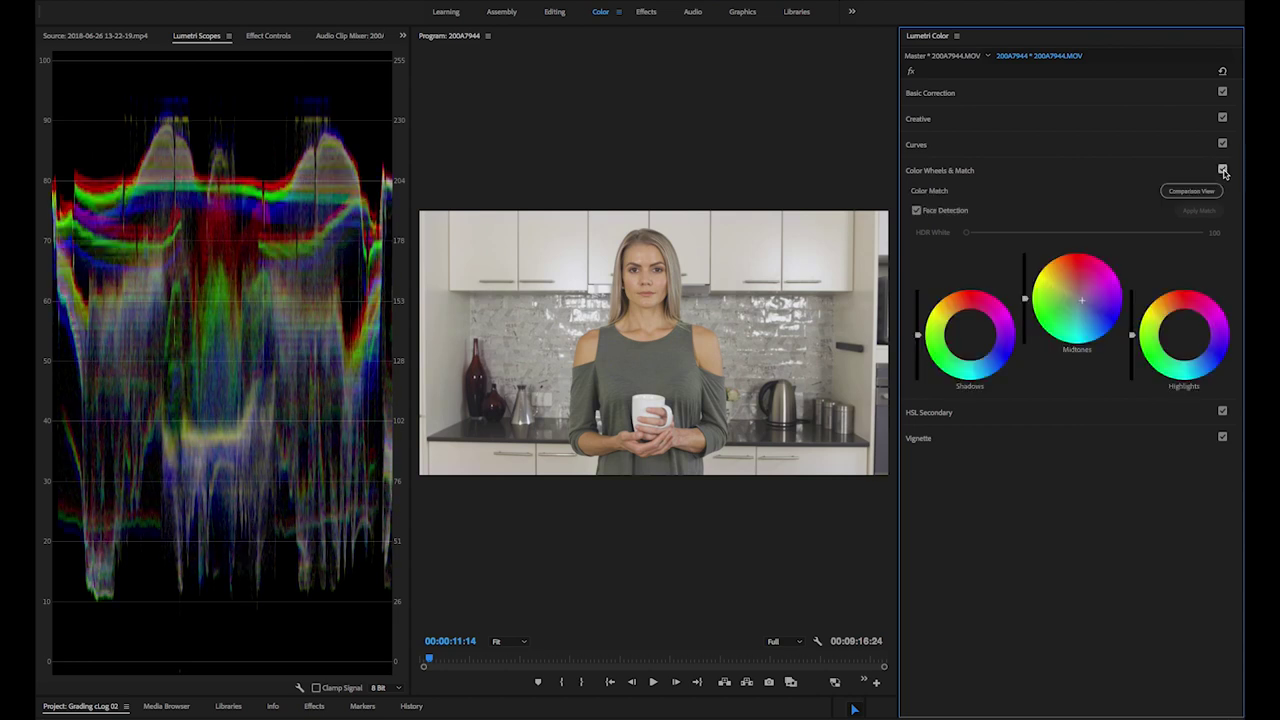
- Return to Basic Correction and set Contrast to 33.2, Blacks to -11.9 and Exposure to 0.8
click(930, 148)
click(955, 94)
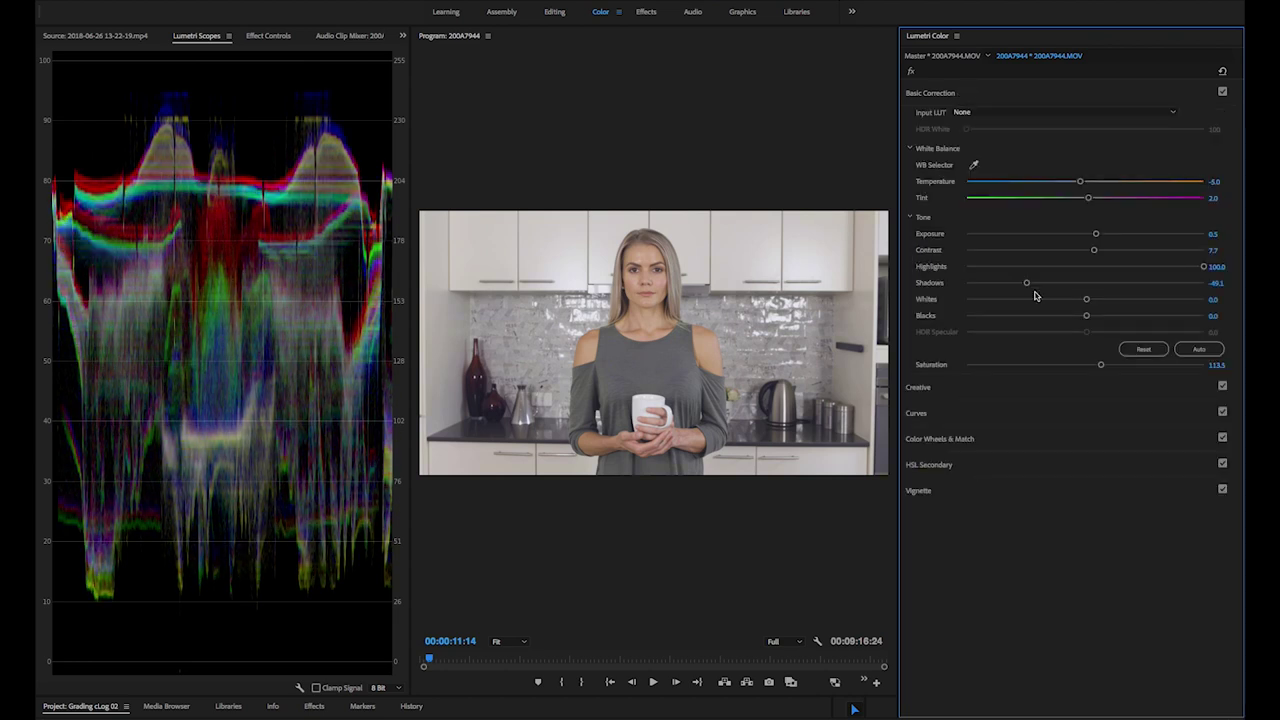
drag(1094, 250, 1124, 251)
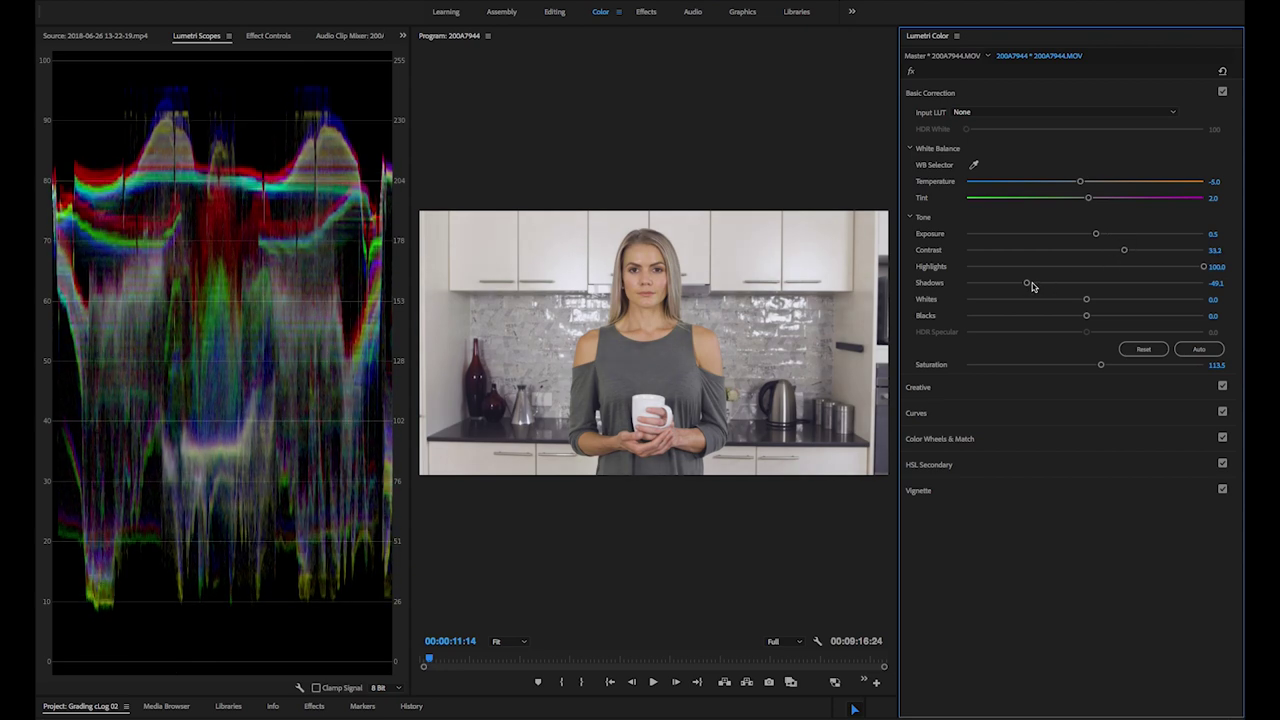
mouse_move(1086, 315)
mouse_down()
mouse_move(1035, 320)
mouse_move(1071, 316)
mouse_up()
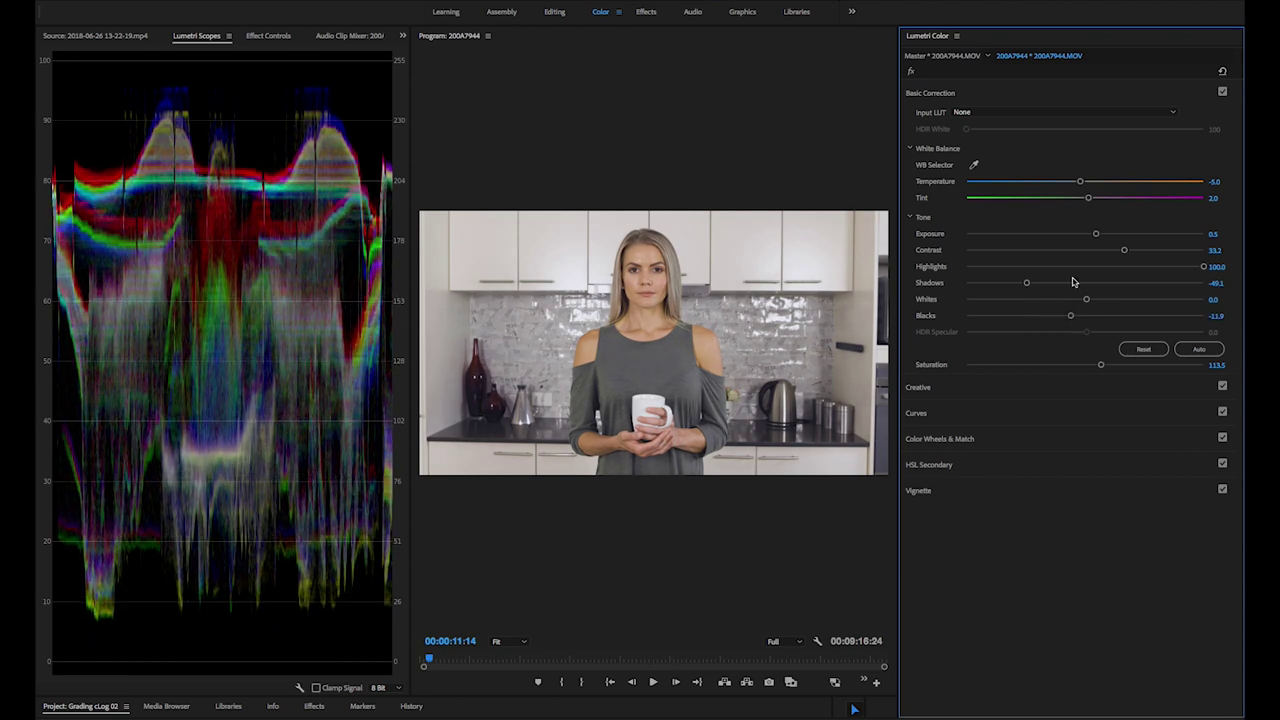
drag(1096, 236, 1102, 237)
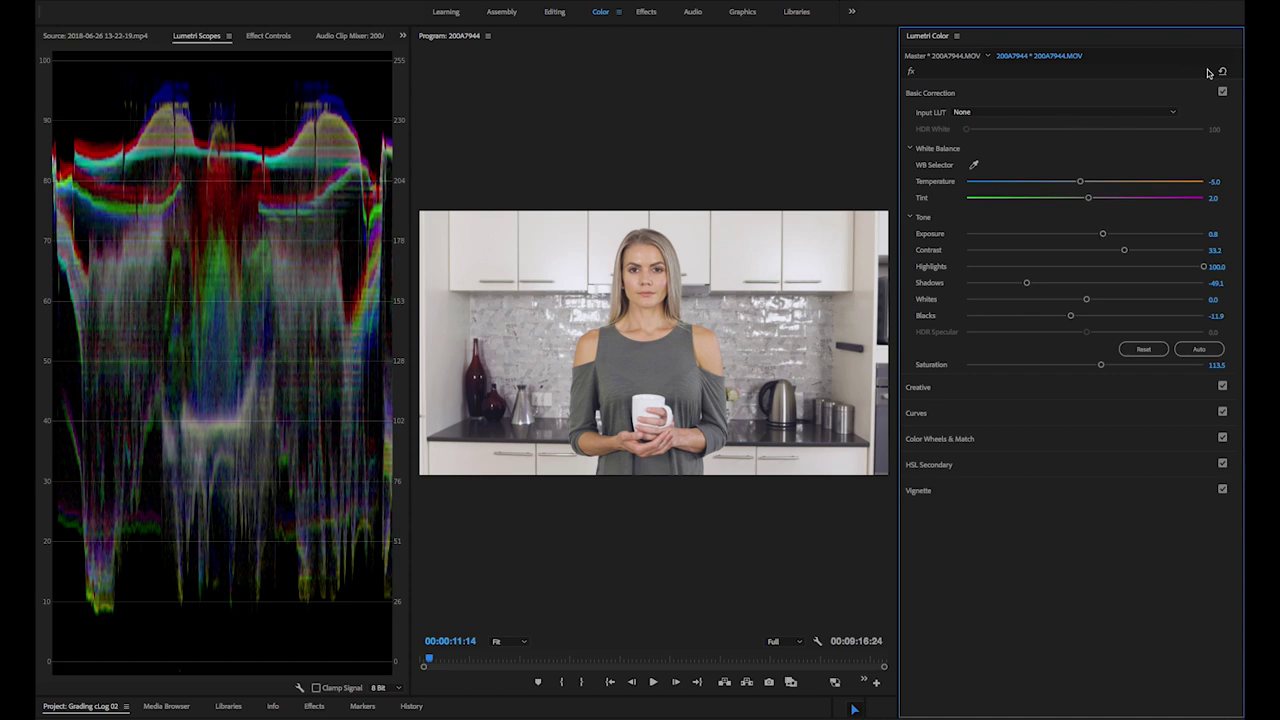
- Bypass and re-enable the whole Lumetri grade repeatedly to compare the kitchen shot before and after correction
click(912, 73)
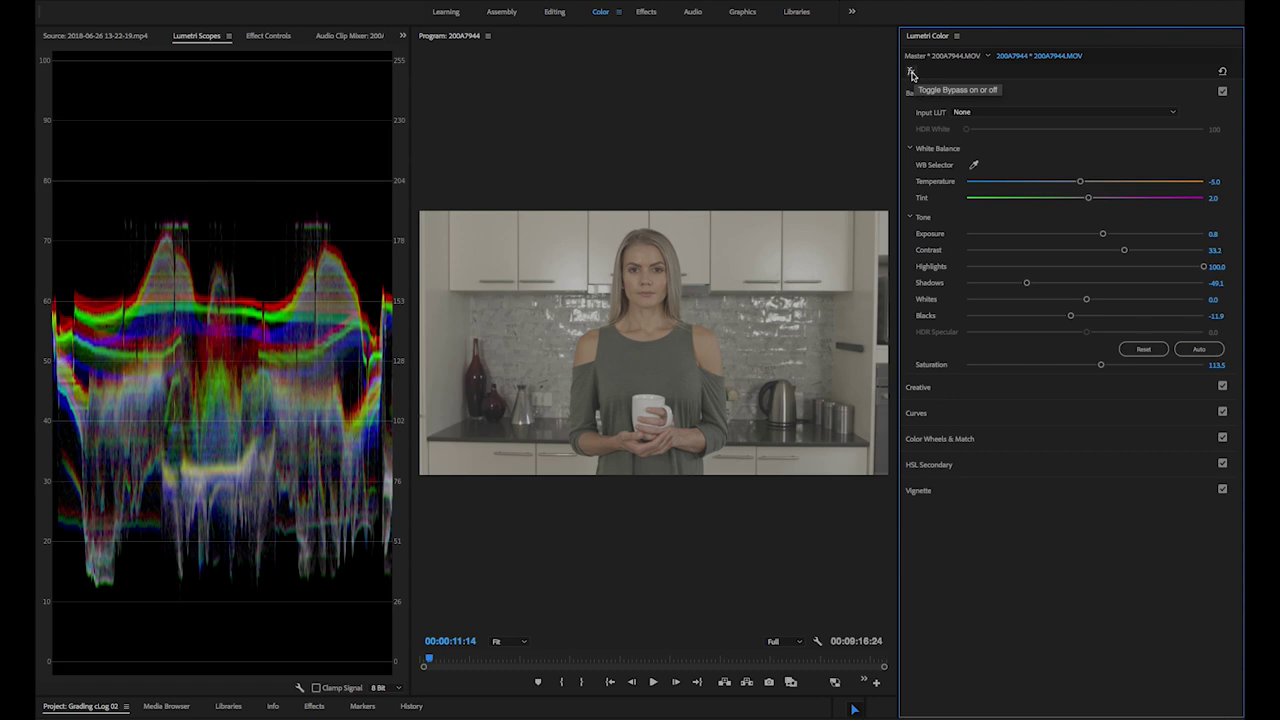
click(912, 73)
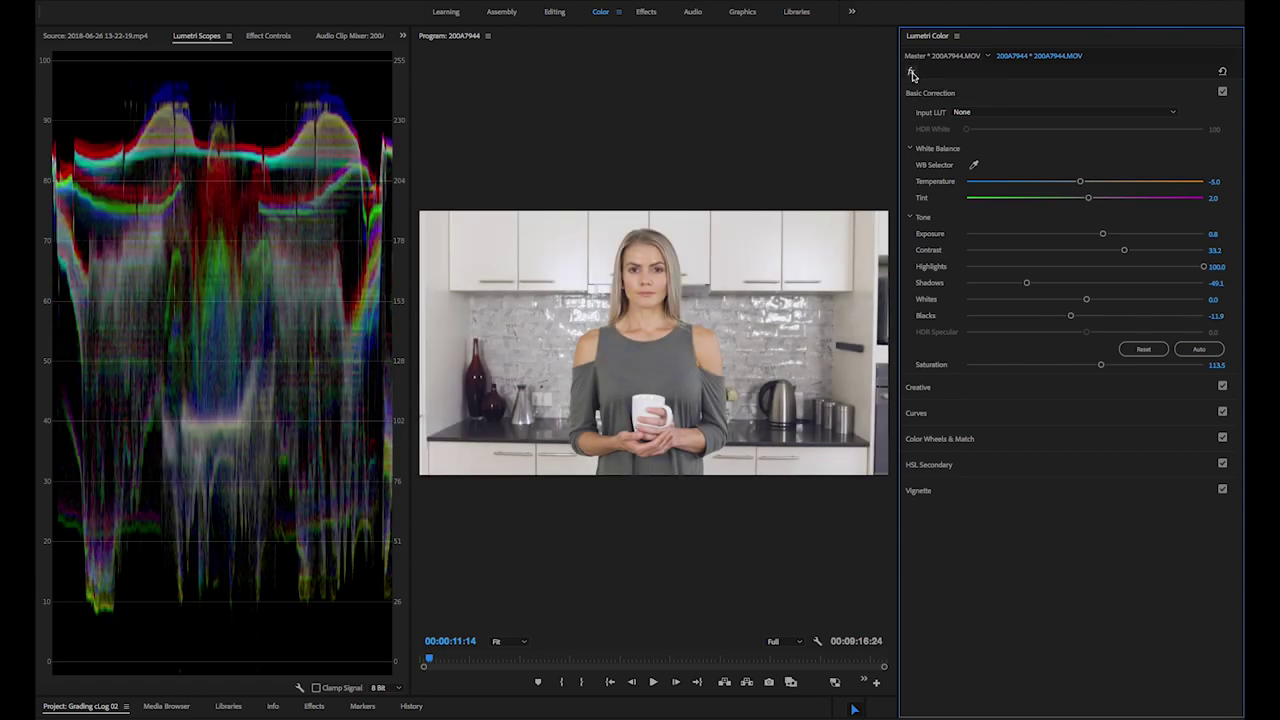
click(912, 73)
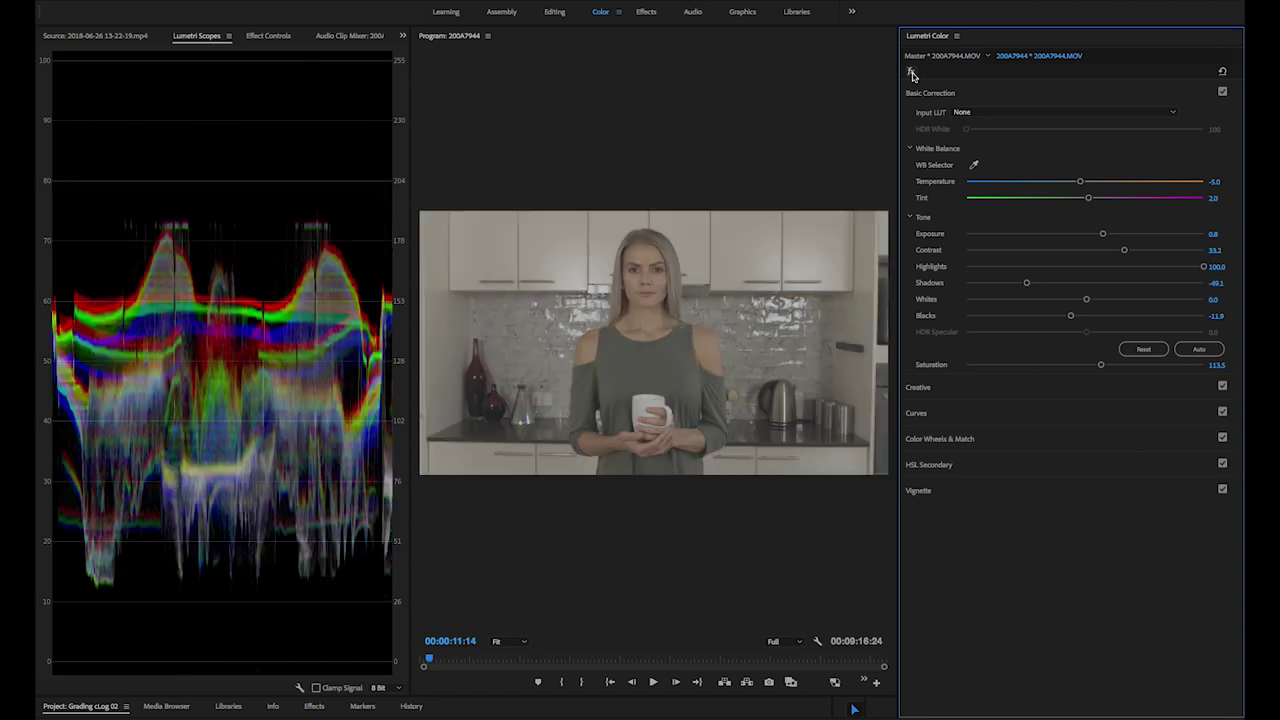
click(912, 73)
click(912, 73)
click(912, 73)
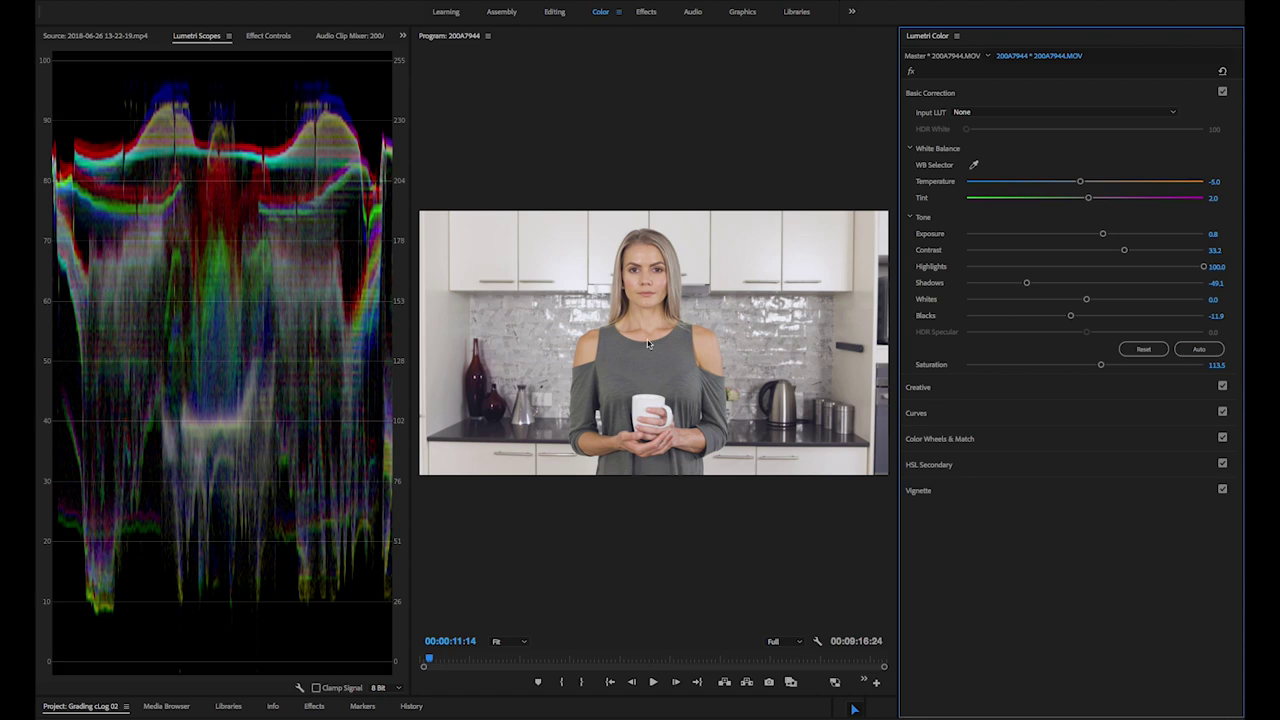
click(910, 72)
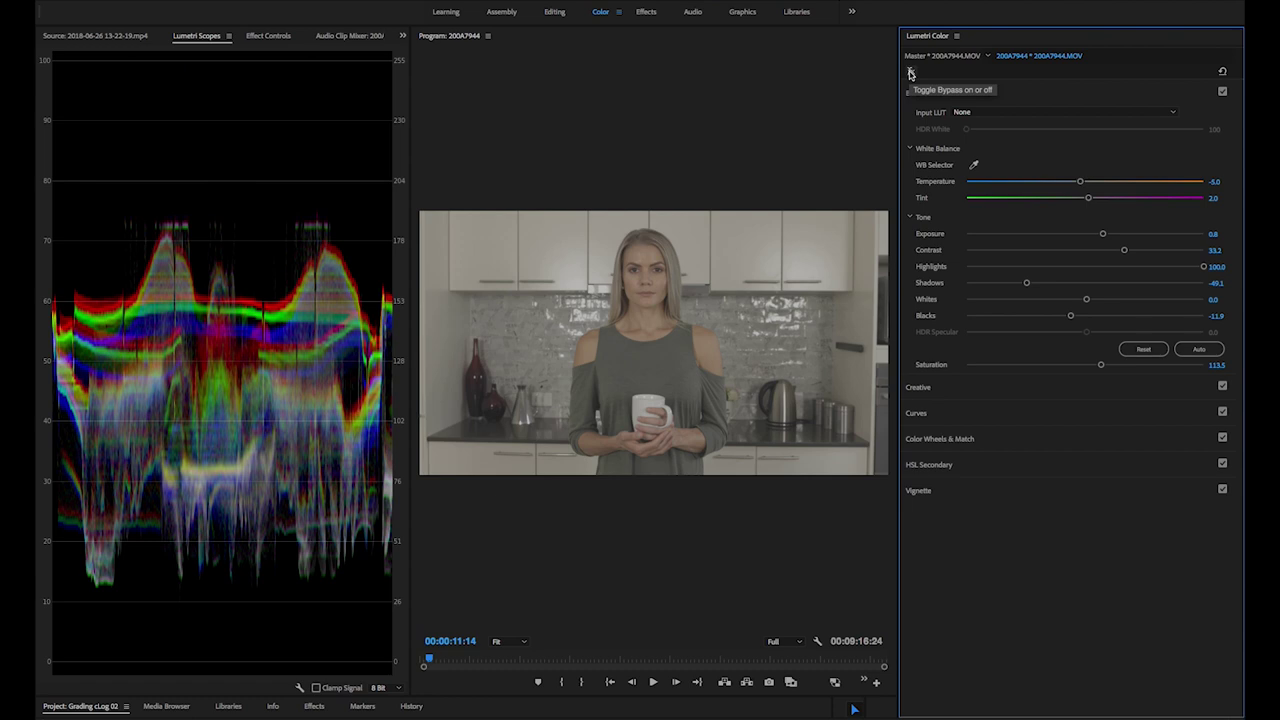
click(910, 72)
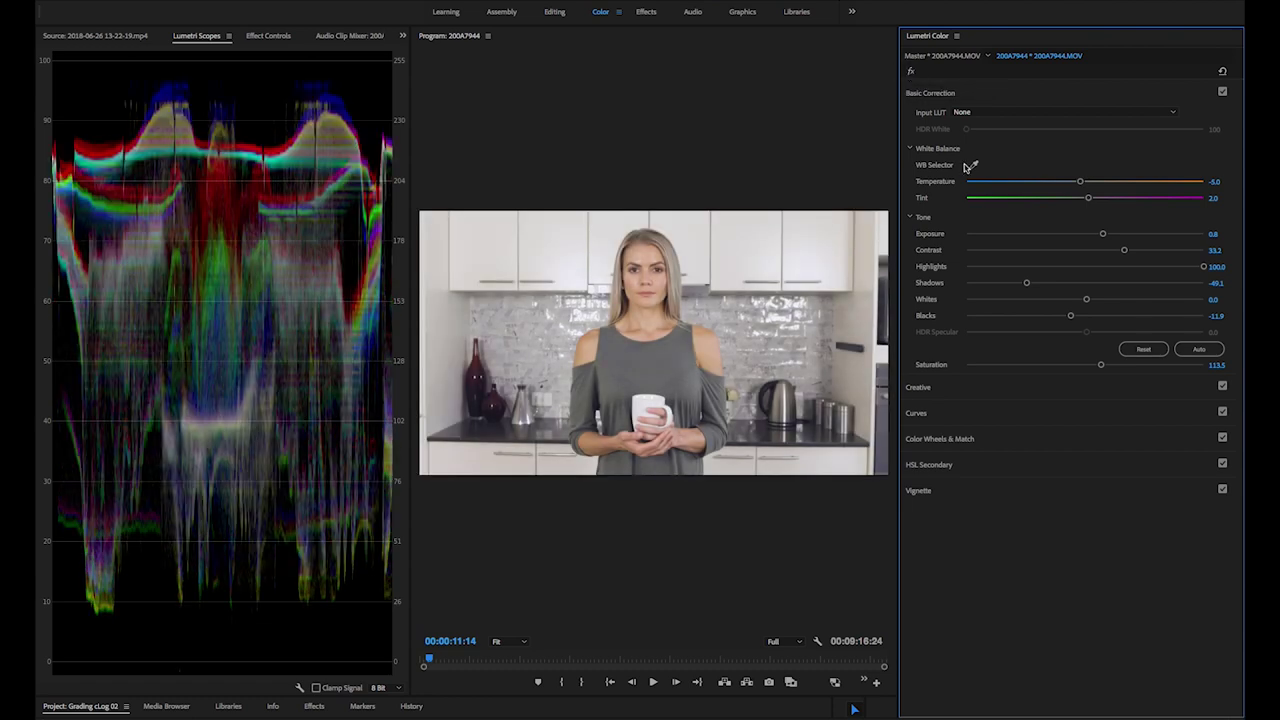
- Fine-tune the white balance to Temperature -11.9 and Tint 2.9, and set Saturation to 130
drag(1089, 200, 1071, 181)
mouse_move(1102, 368)
mouse_down()
mouse_move(1137, 354)
mouse_move(1118, 363)
mouse_up()
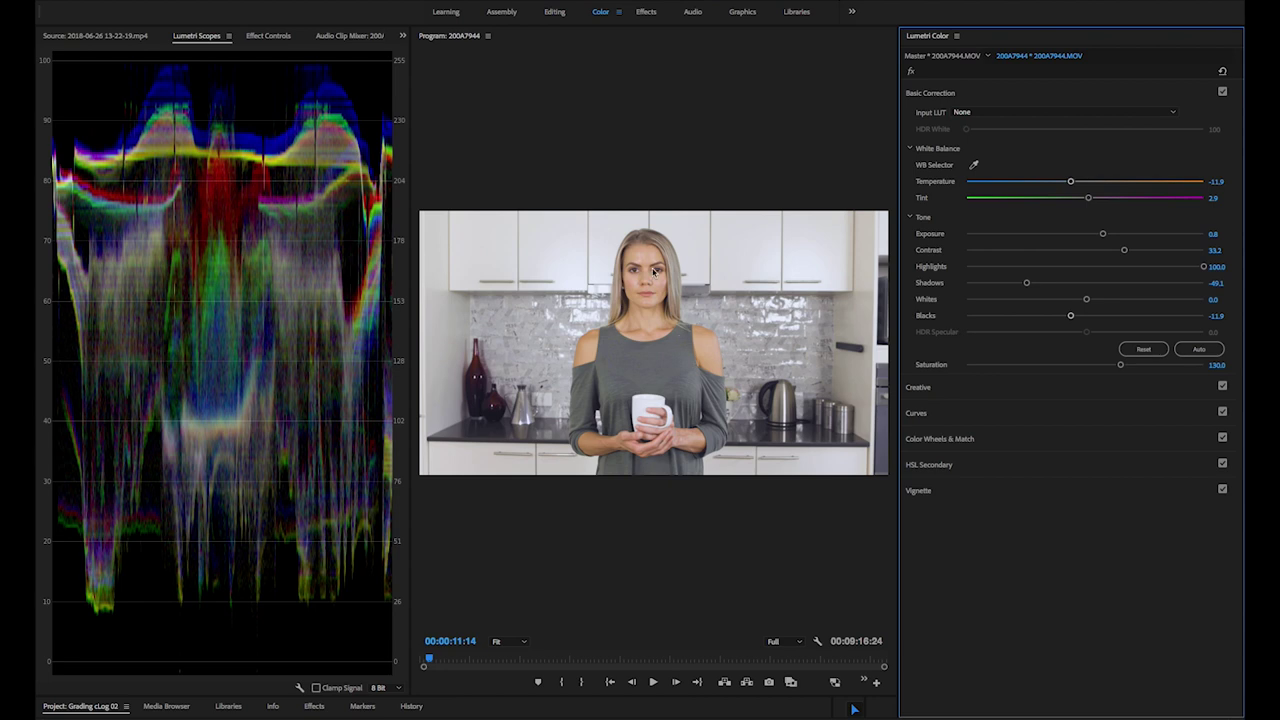
- View the kitchen shot full screen with and without the Lumetri grade to compare the two looks
click(654, 162)
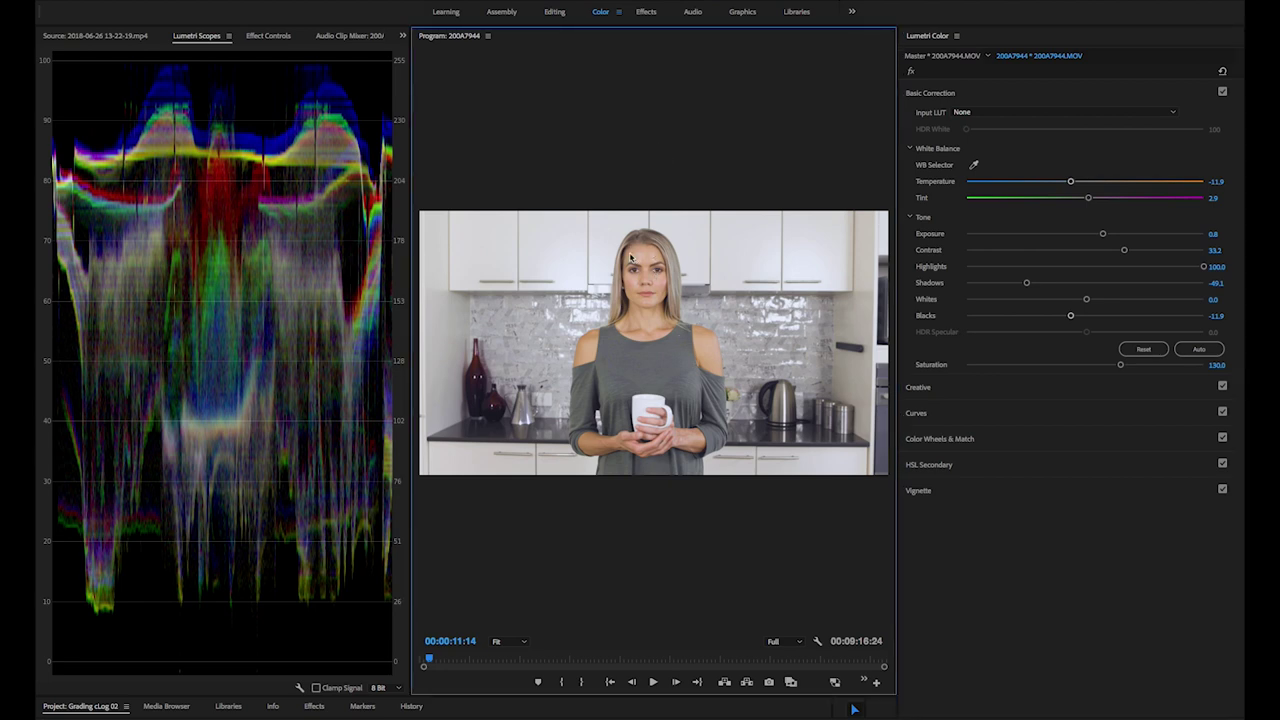
key(ctrl+grave)
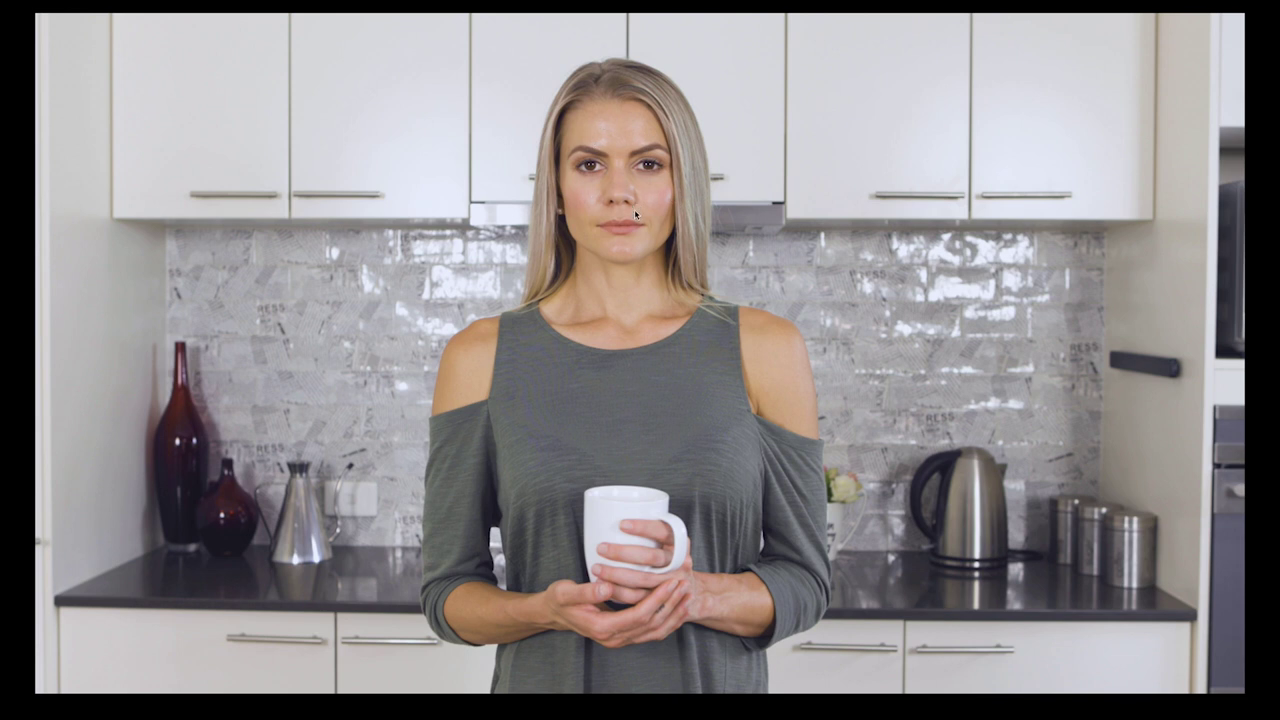
key(Escape)
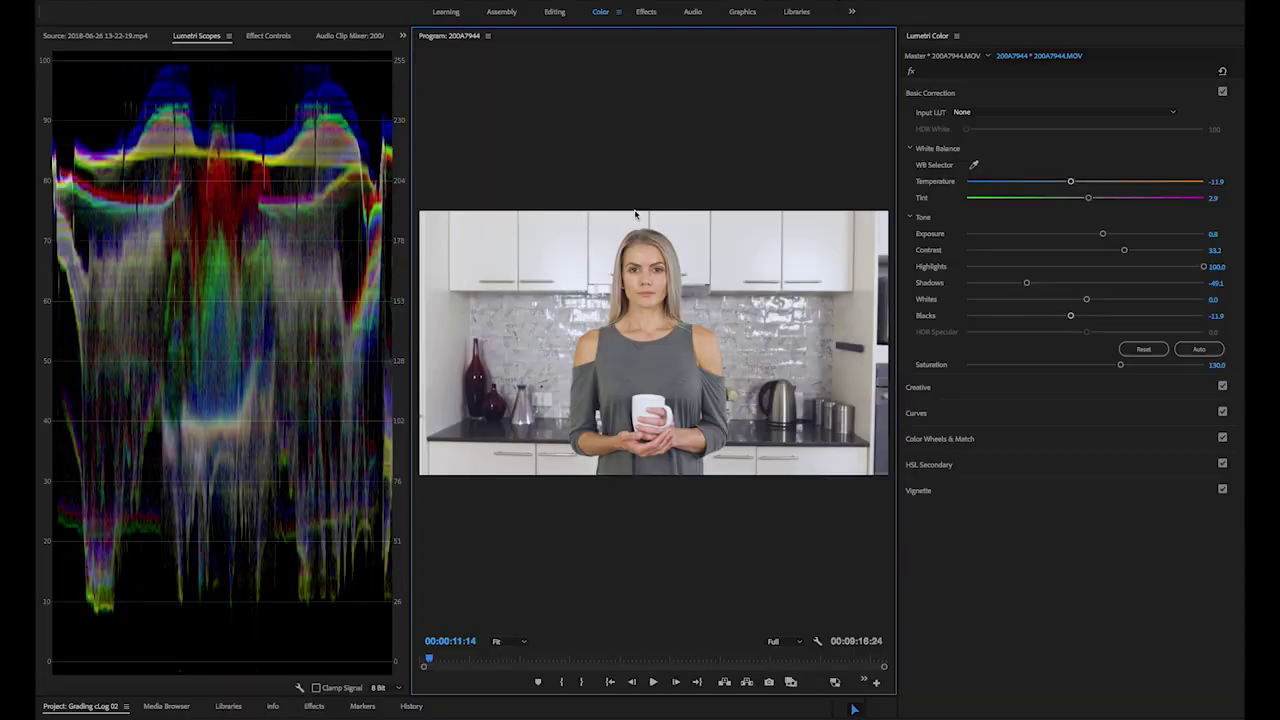
click(910, 70)
key(ctrl+grave)
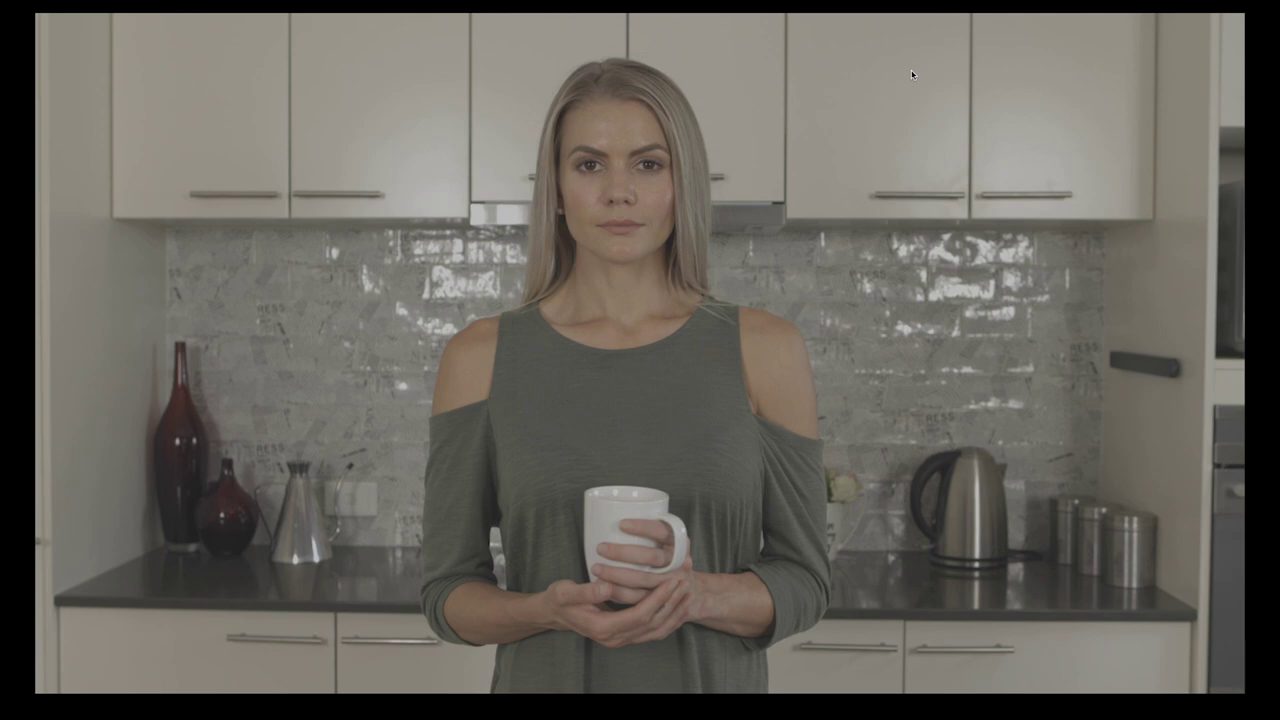
key(ctrl+grave)
click(911, 74)
key(ctrl+grave)
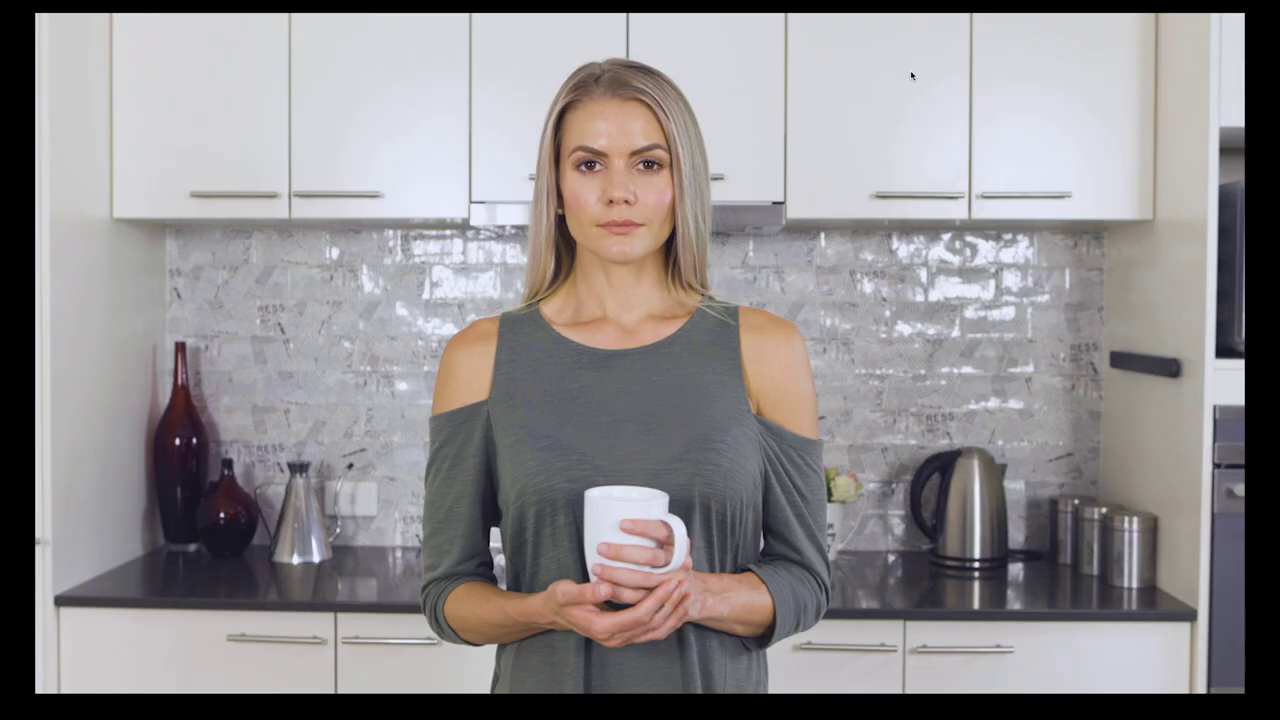
key(ctrl+grave)
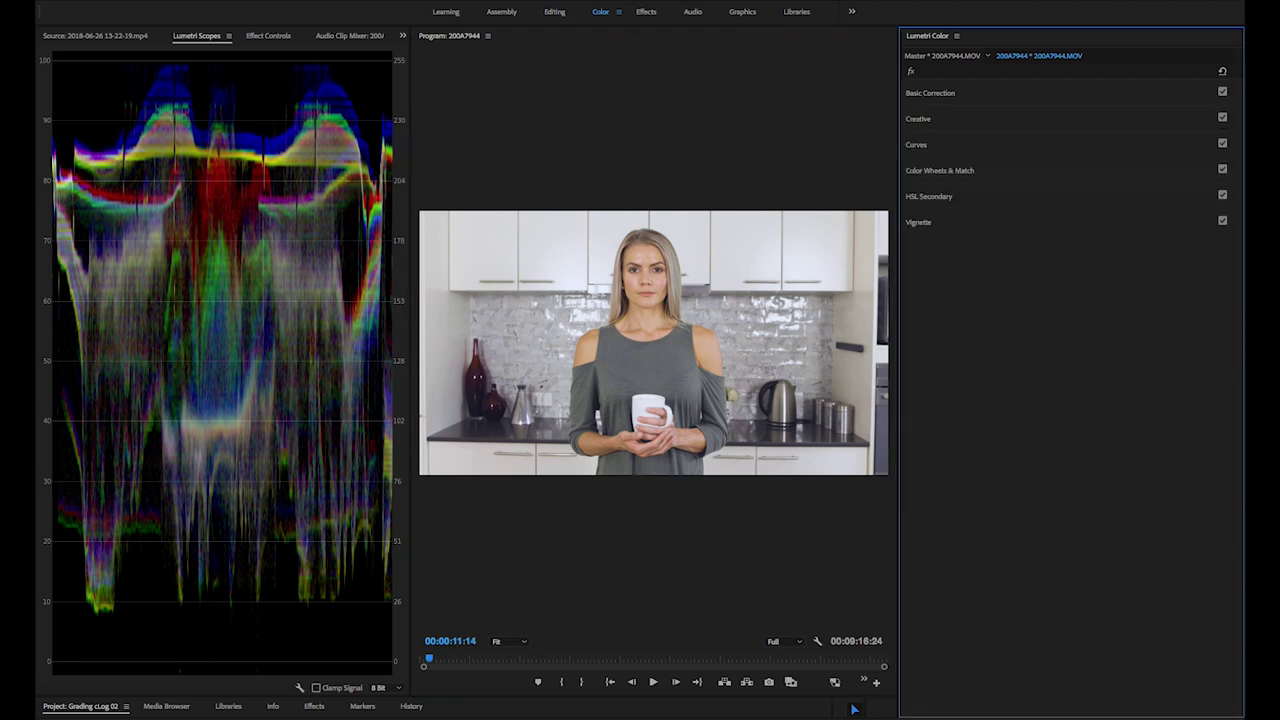
- Go to the lifeguard clip at 00:00:21:14 and set its Exposure to 1.4 in Basic Correction
key(Down)
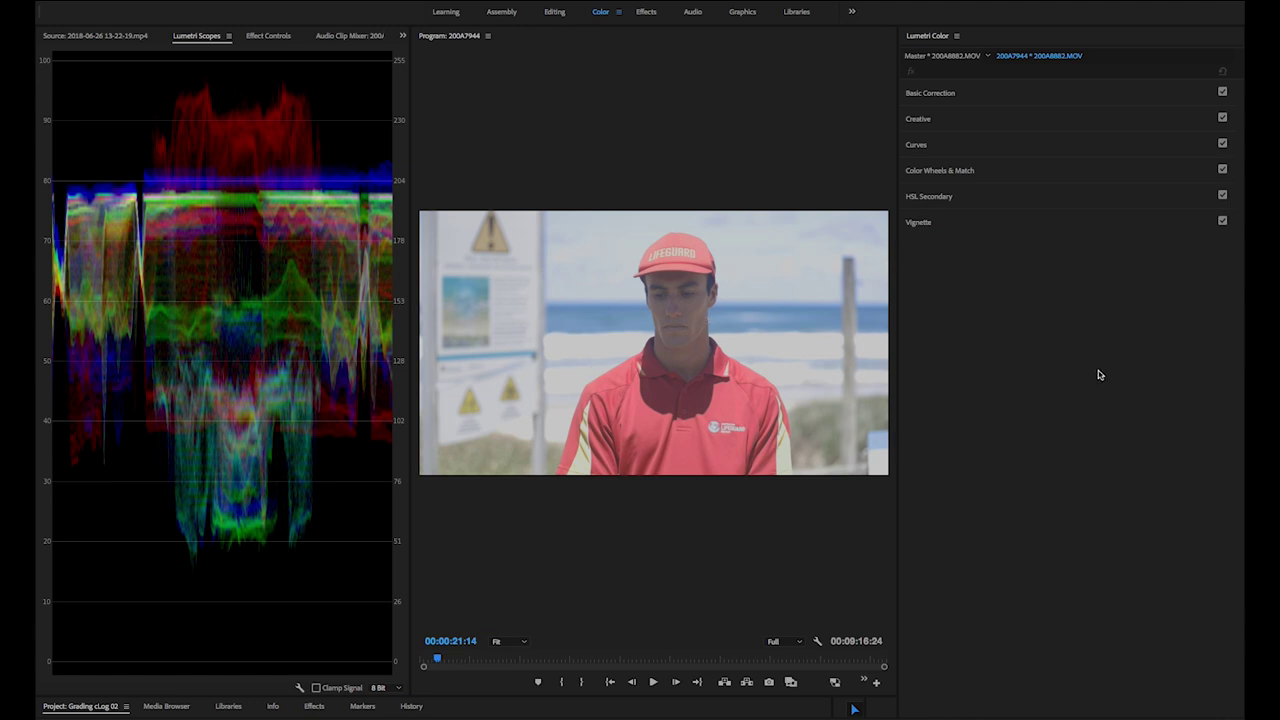
click(932, 94)
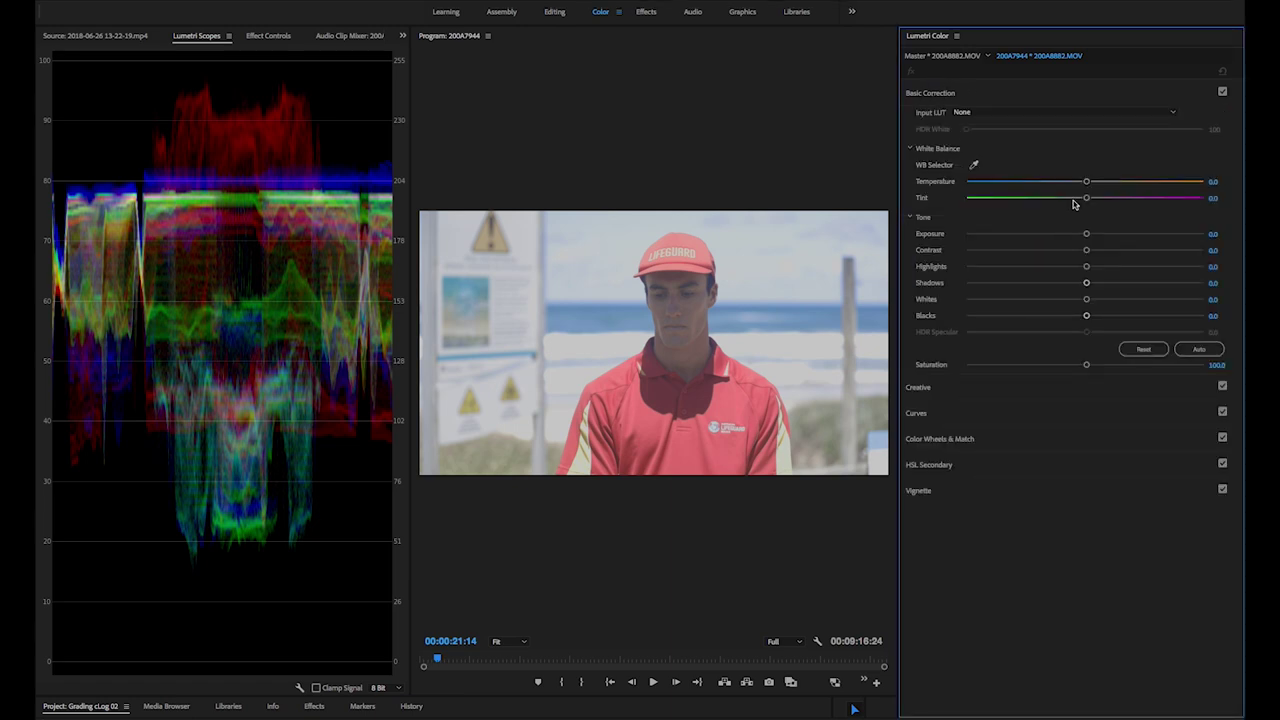
mouse_move(1086, 234)
mouse_down()
mouse_move(1130, 235)
mouse_move(1084, 237)
mouse_up()
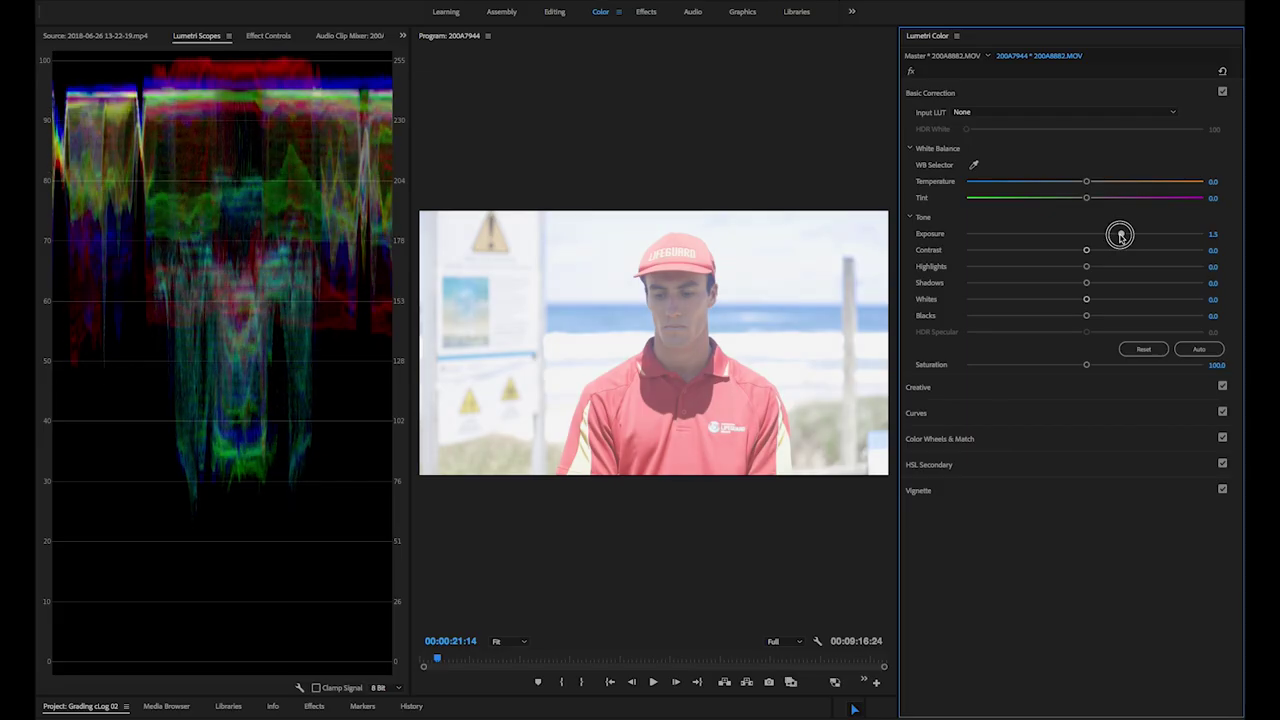
drag(1120, 234, 1118, 234)
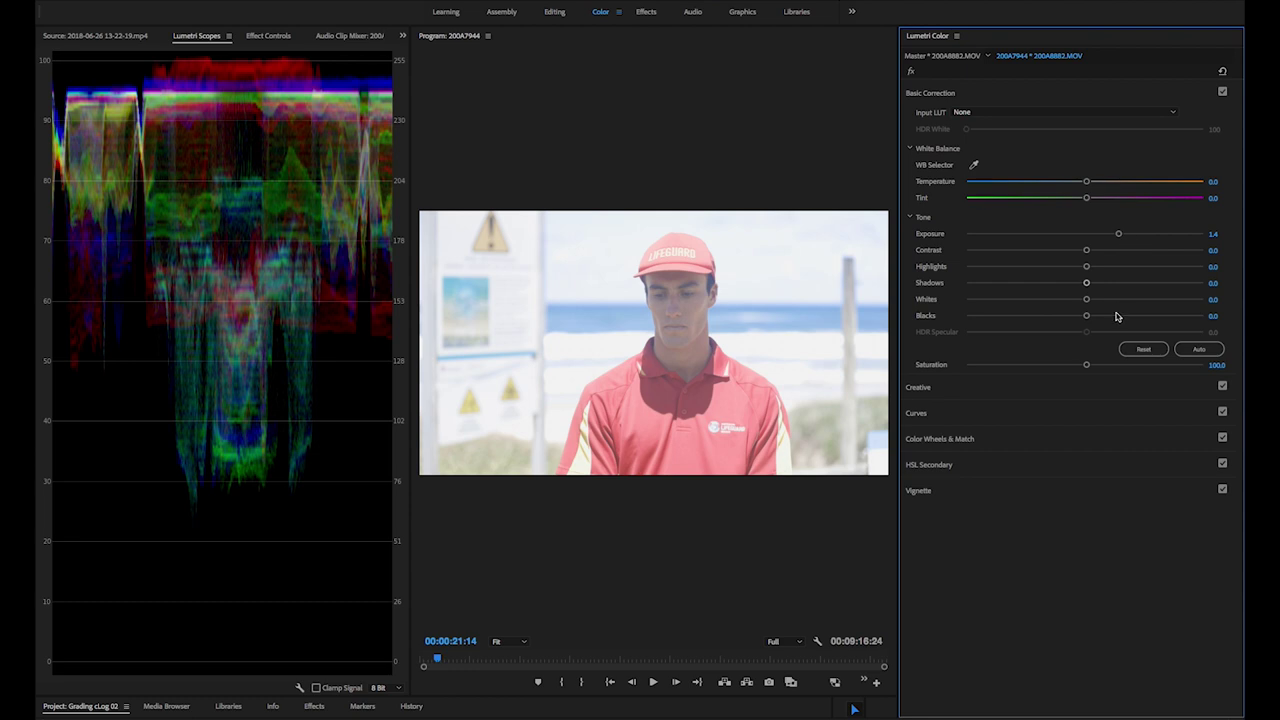
- Set the lifeguard clip's Highlights to 31.6, Shadows to -100, Whites to 3.4 and Saturation to 107.7
drag(1086, 266, 960, 288)
click(1082, 300)
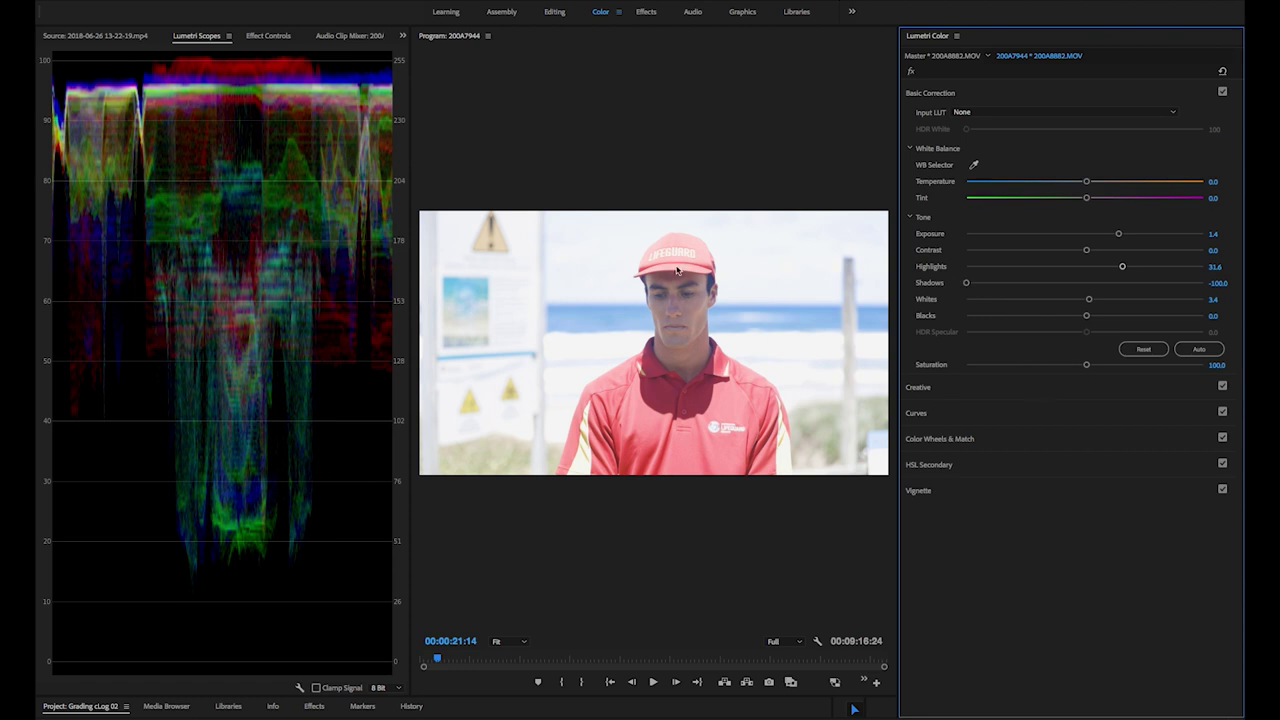
mouse_move(1086, 364)
mouse_down()
mouse_move(1106, 364)
mouse_move(1092, 369)
mouse_up()
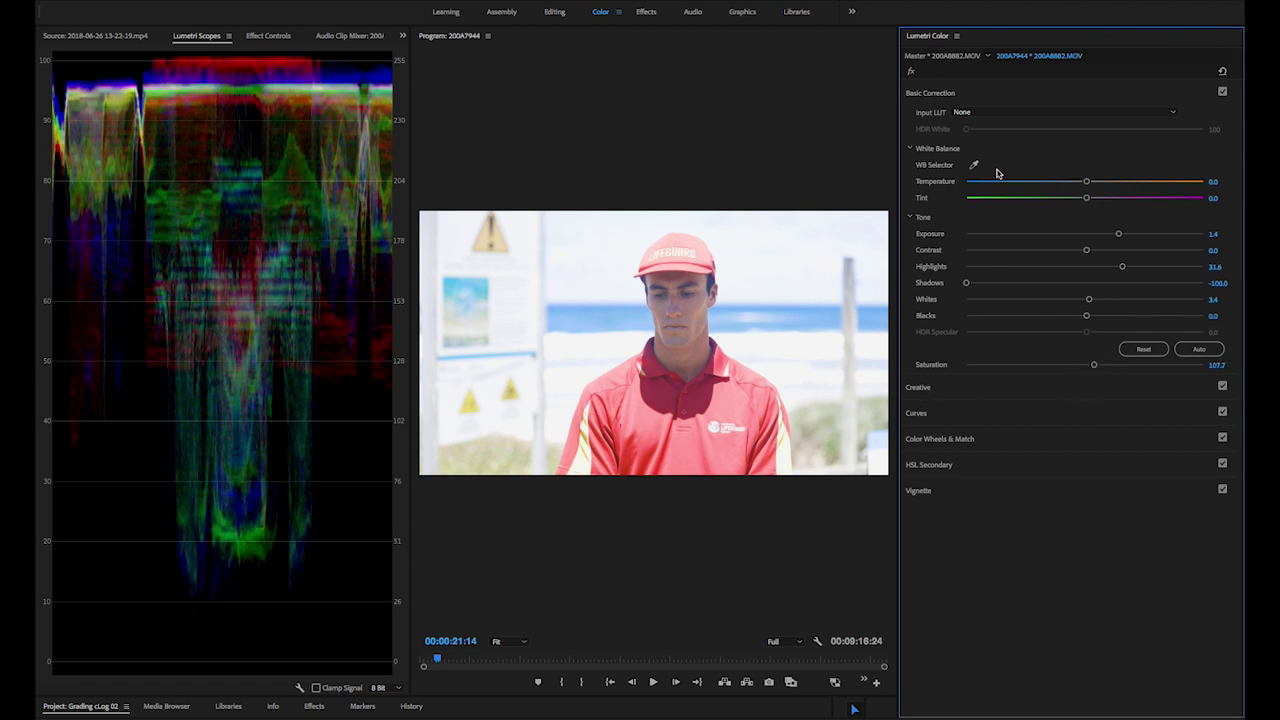
- Compare the lifeguard shot with and without the Lumetri grade, and check the graded picture full screen
click(911, 72)
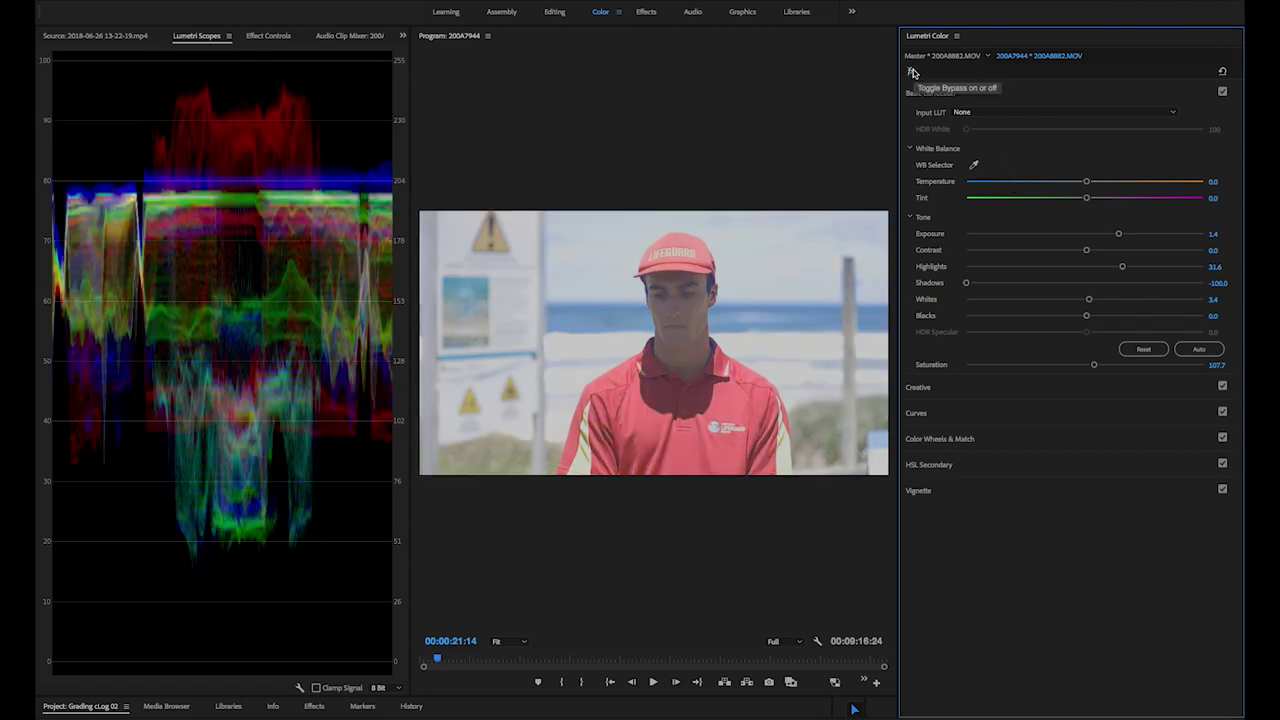
click(912, 72)
click(912, 72)
click(912, 72)
click(912, 72)
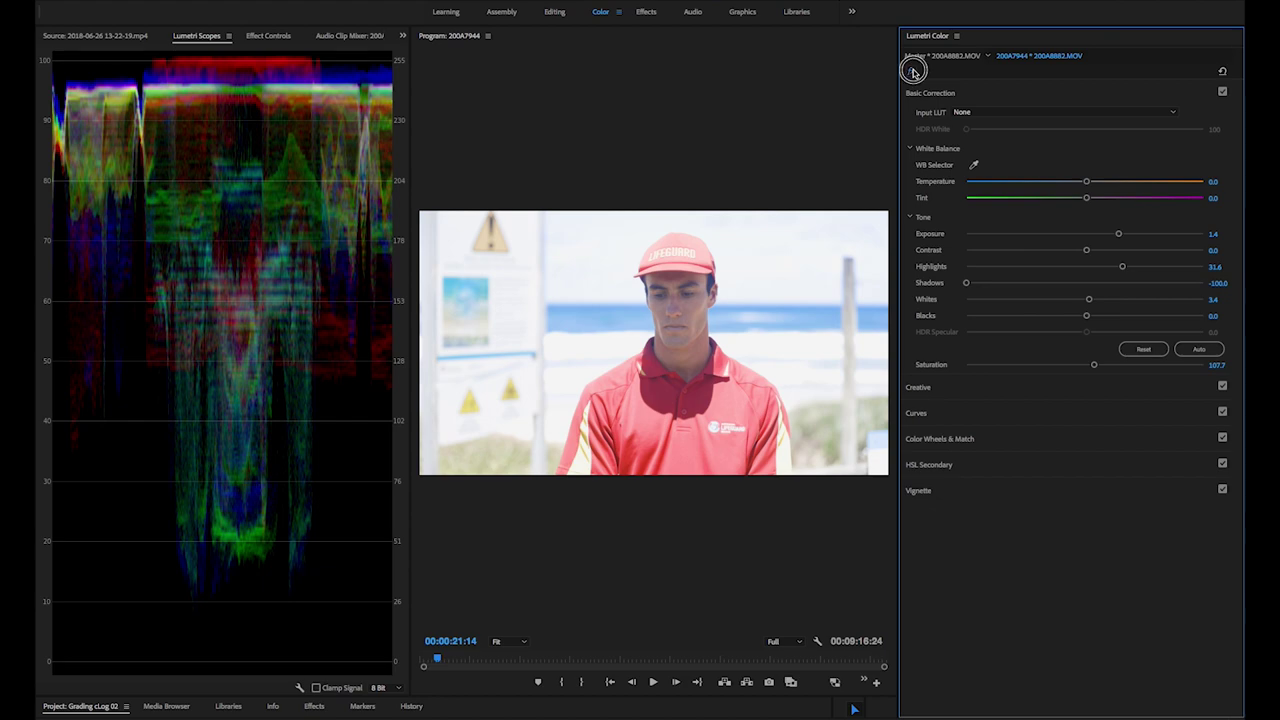
click(910, 70)
key(ctrl+grave)
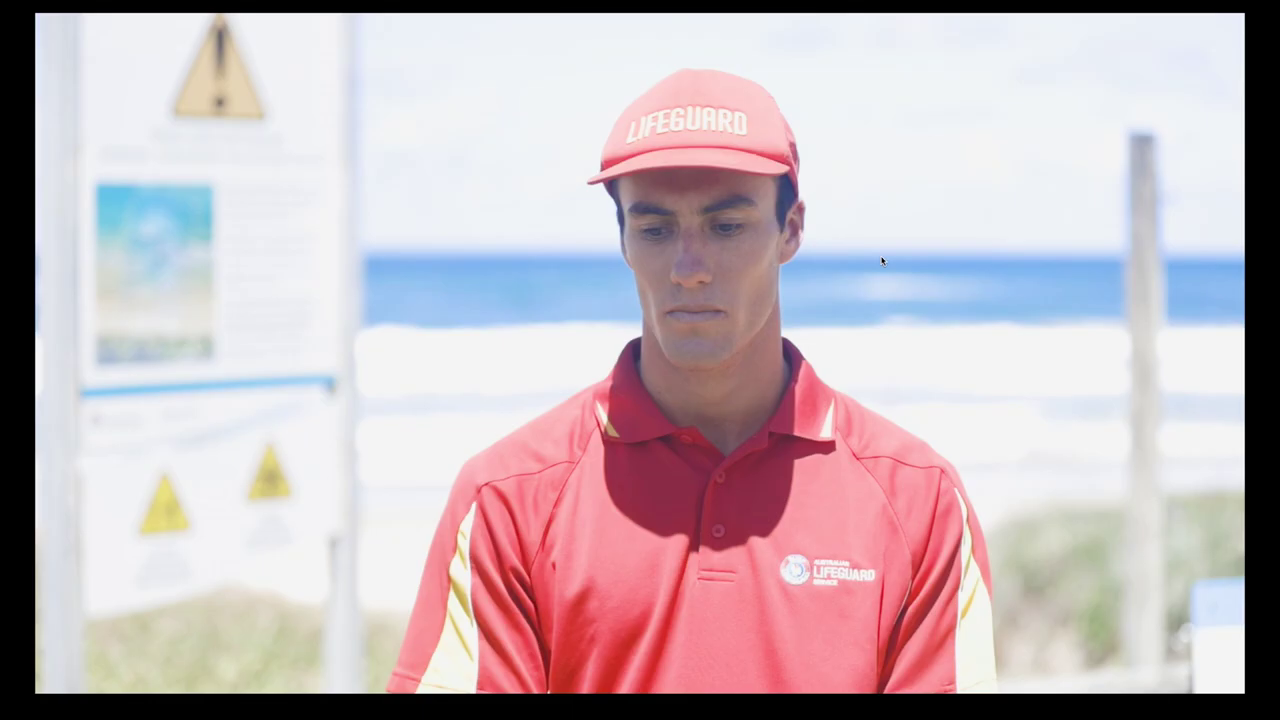
key(Escape)
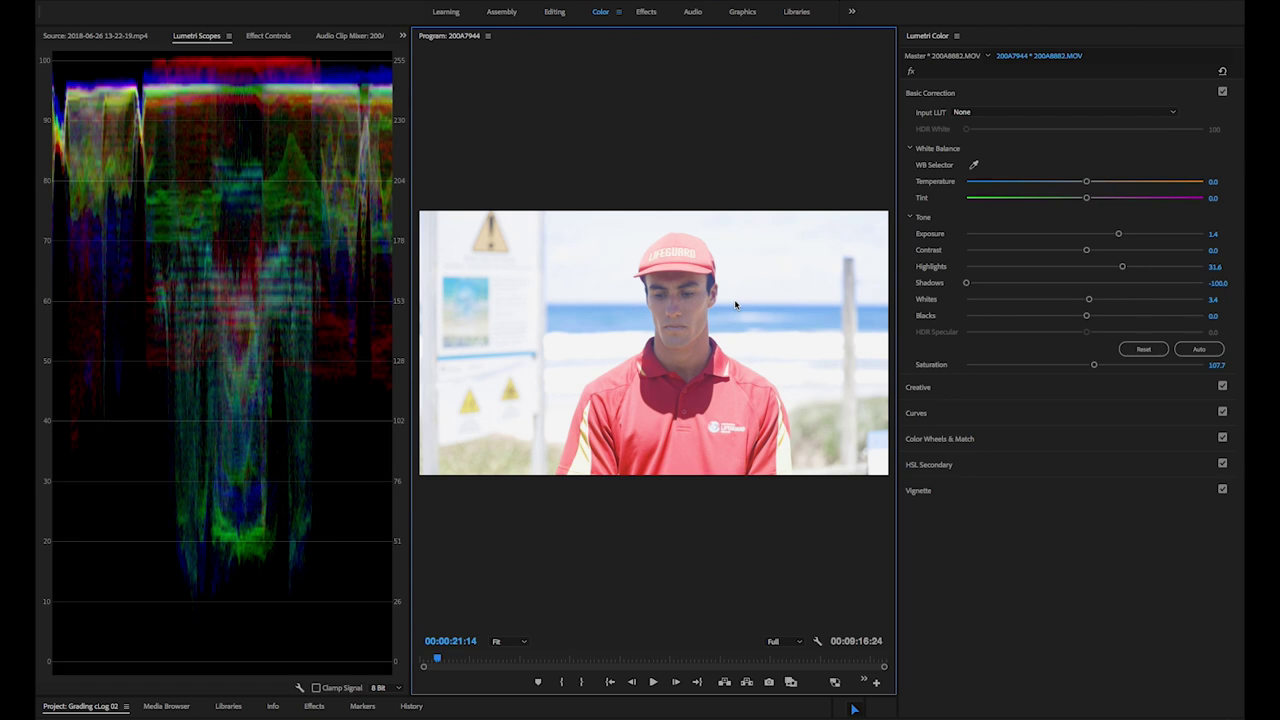
click(911, 72)
click(911, 72)
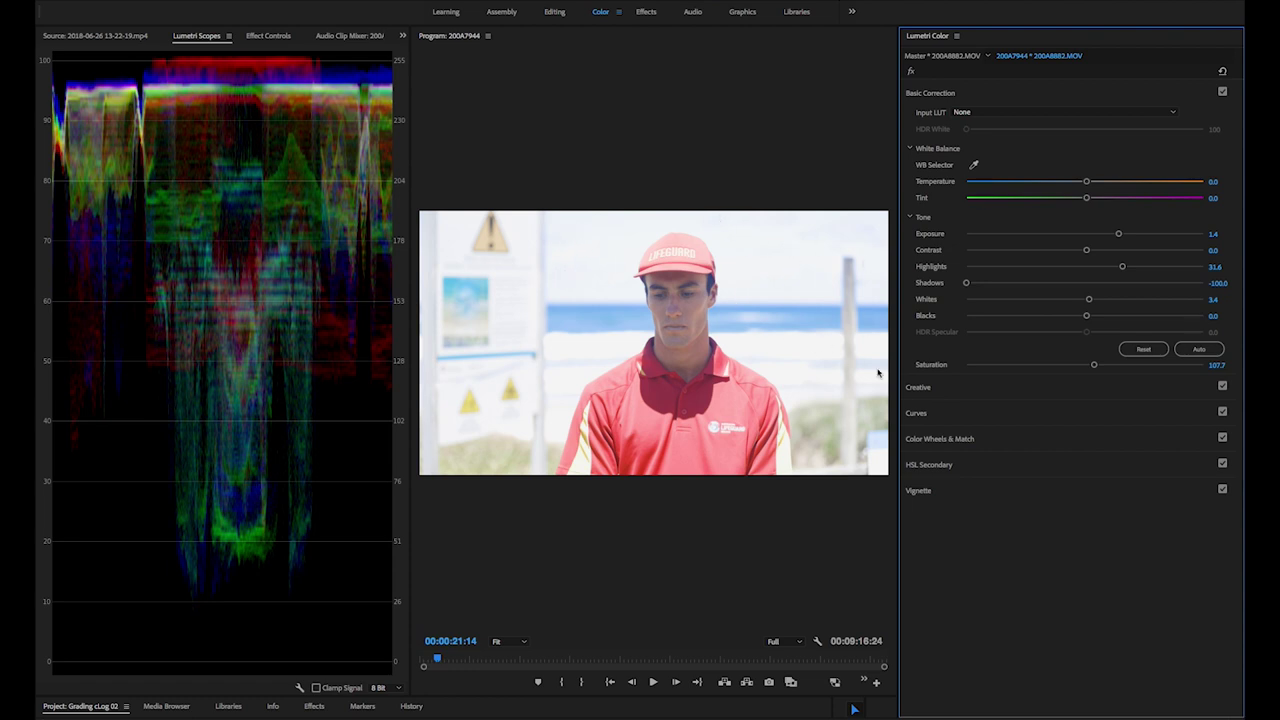
- Set the lifeguard clip's Whites to -87.8 and Exposure to 2.2 in Basic Correction, and open the Vignette settings
drag(1089, 299, 980, 314)
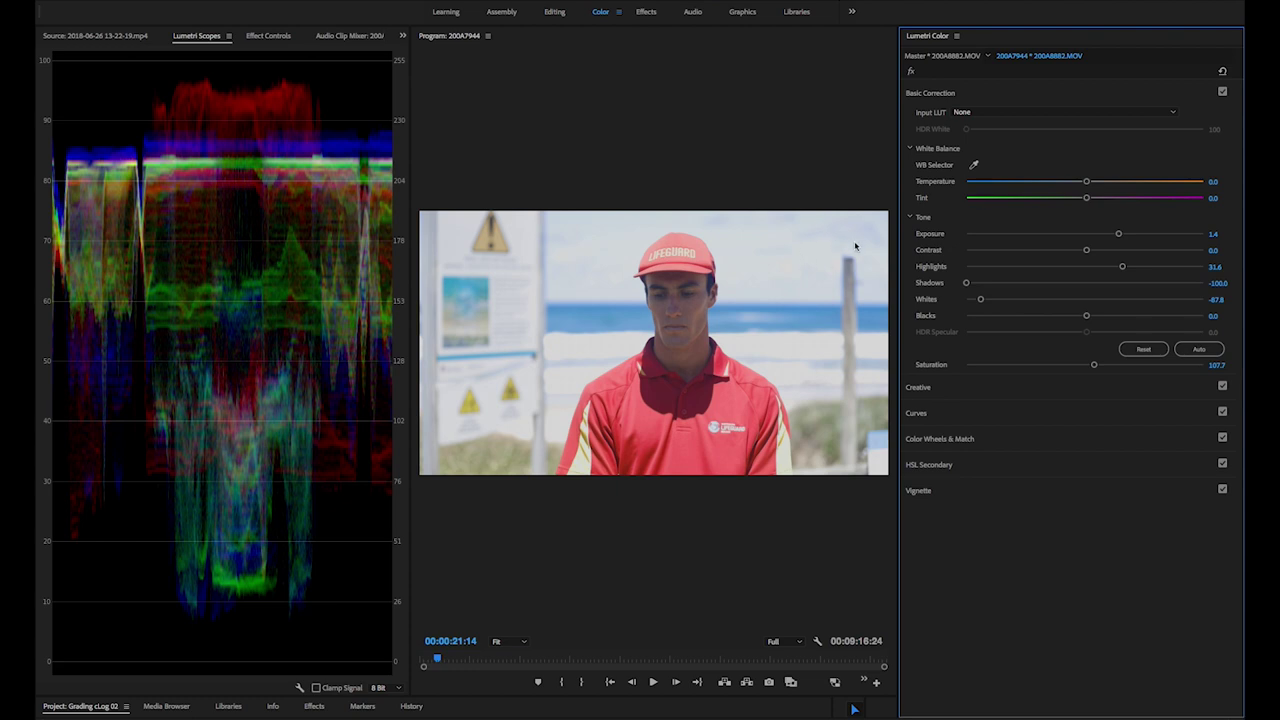
drag(1118, 234, 1088, 237)
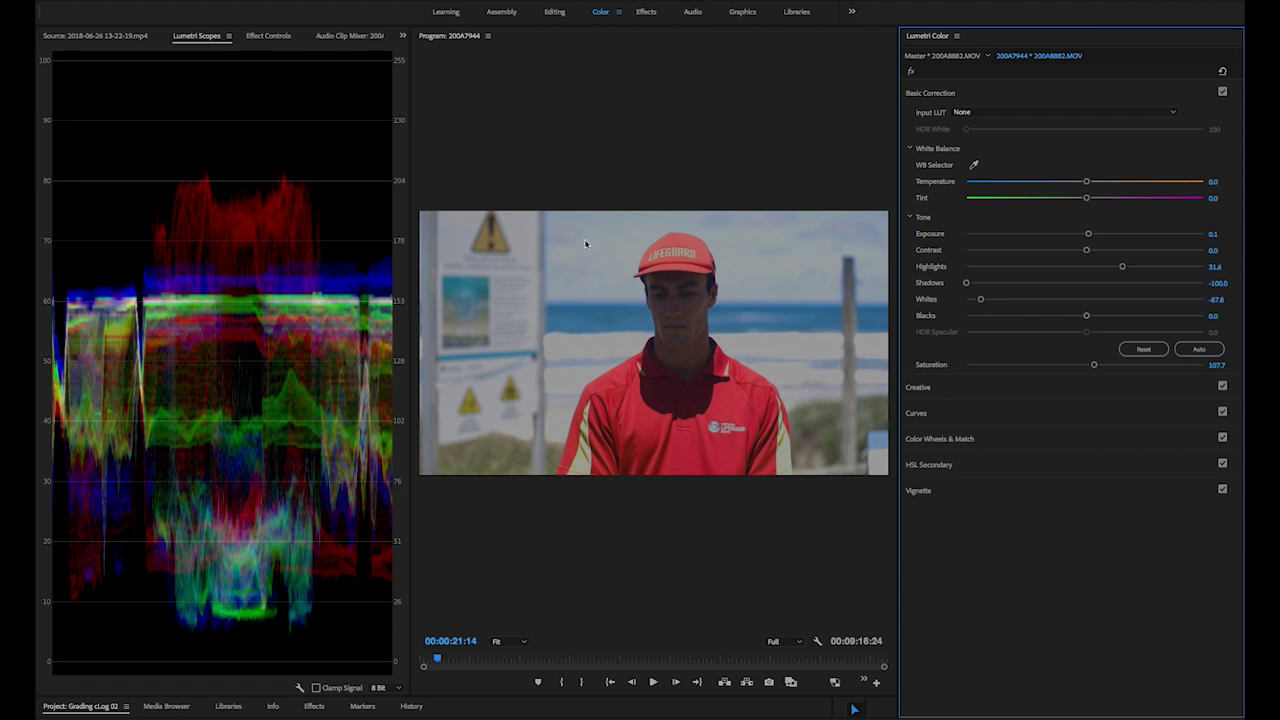
drag(1088, 236, 1136, 234)
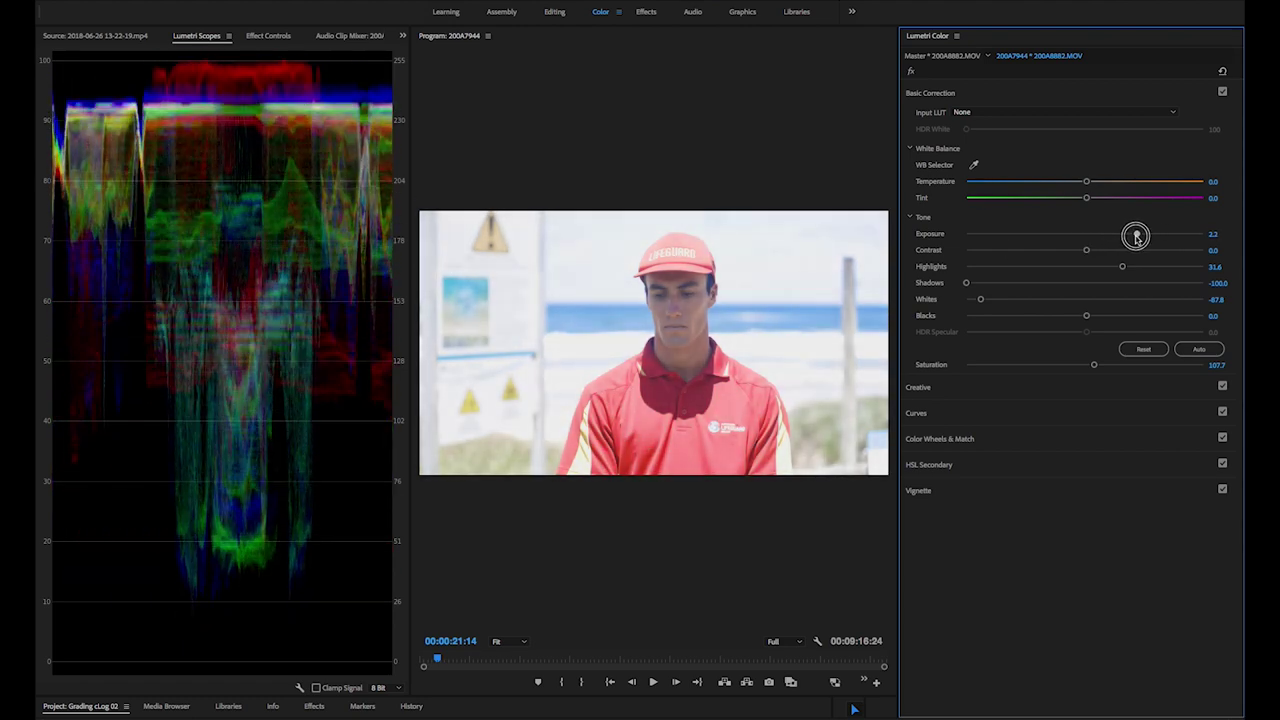
click(1107, 496)
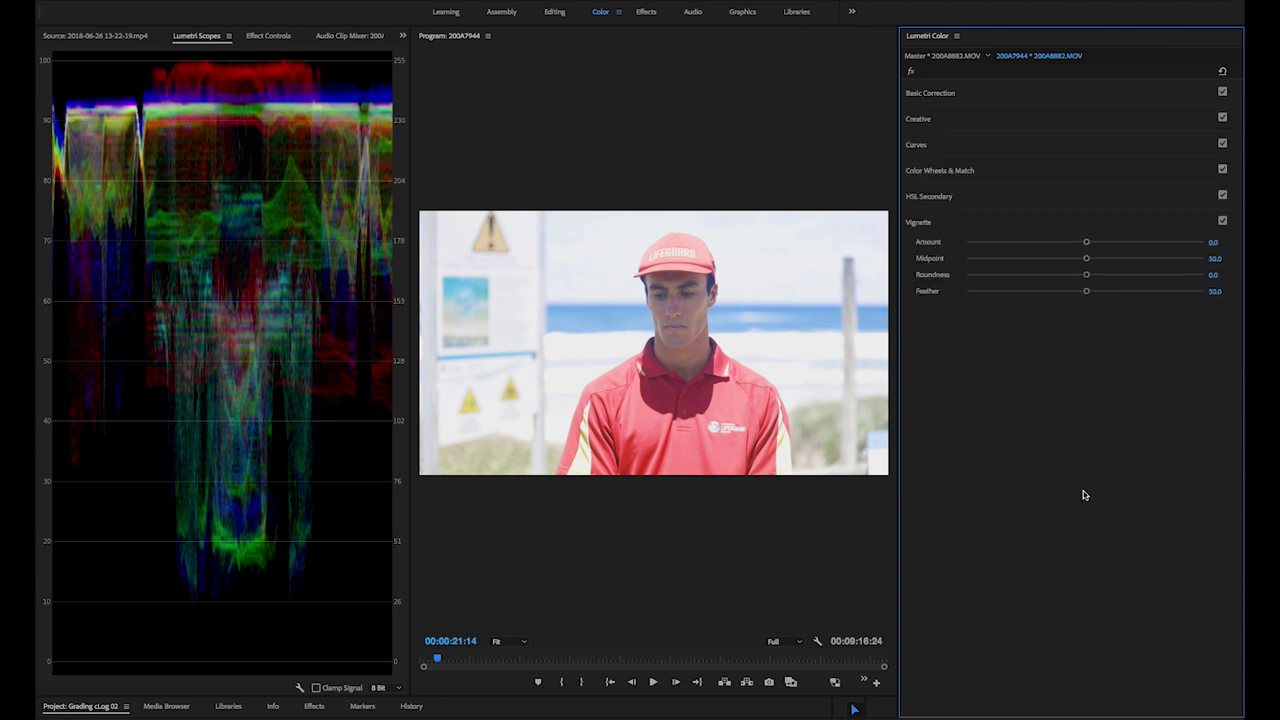